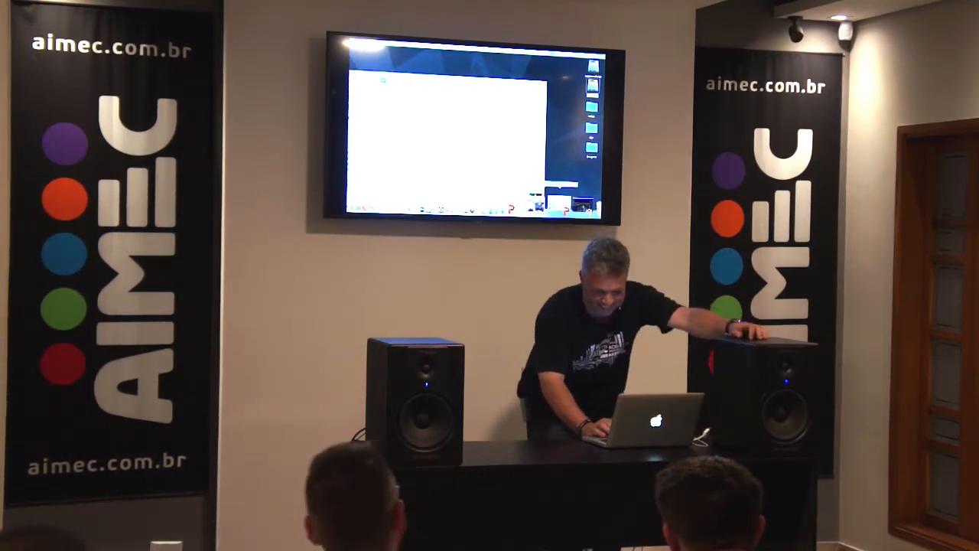
# Step: Search the installed applications for Meta and open it, and open Mixed In Key 8 as well
pyautogui.click(565, 203)
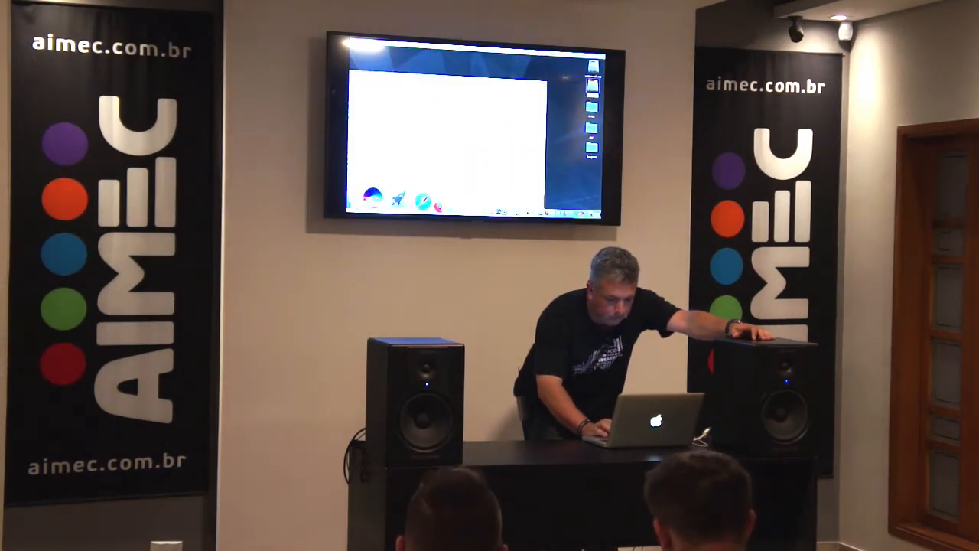
pyautogui.click(390, 201)
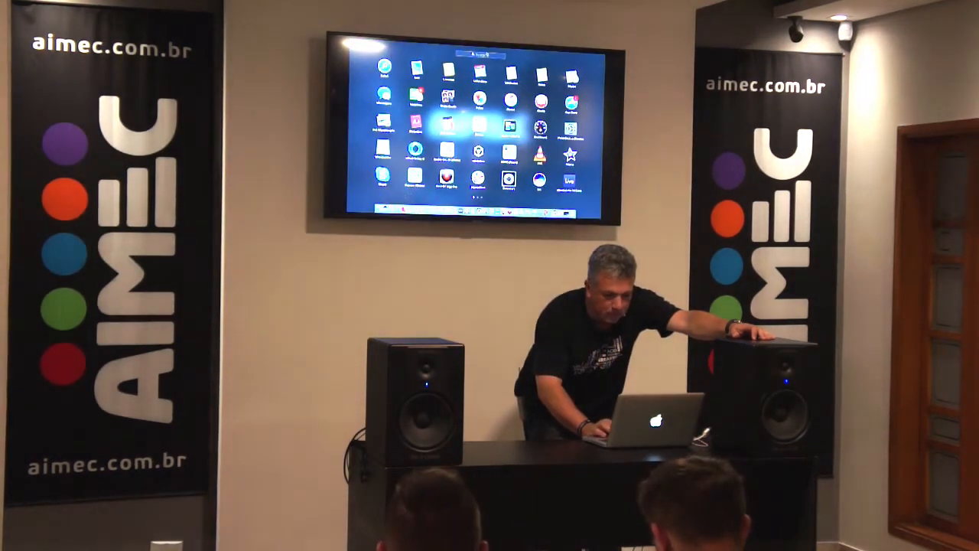
pyautogui.click(487, 55)
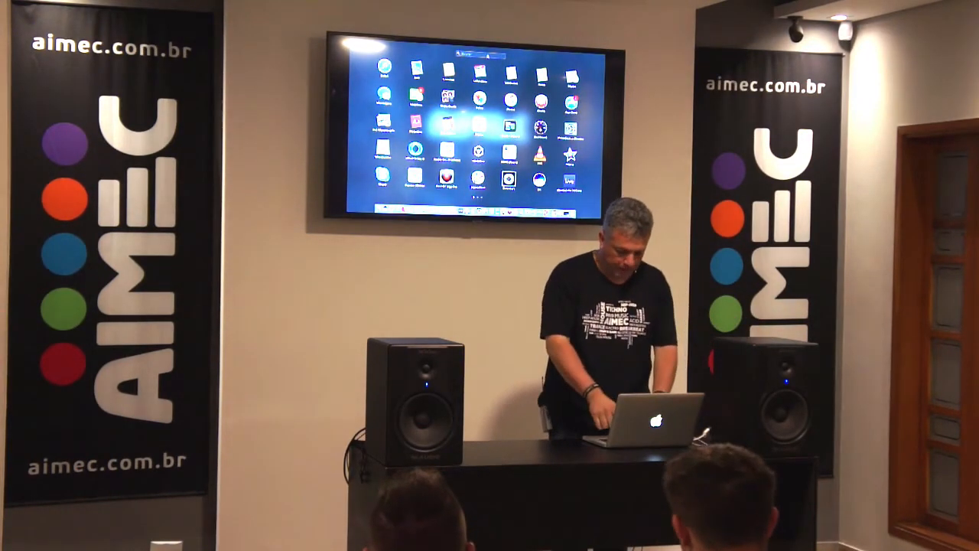
pyautogui.write('reas')
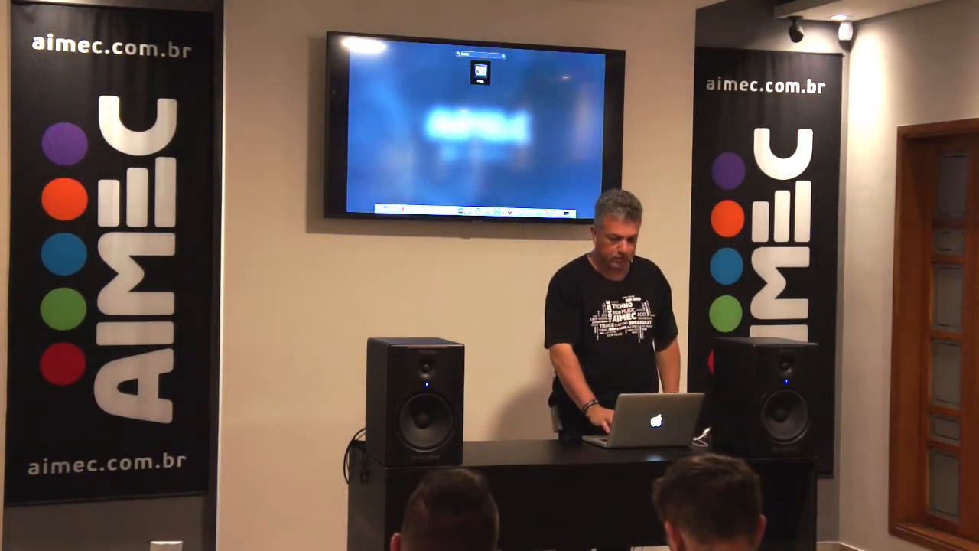
pyautogui.click(481, 73)
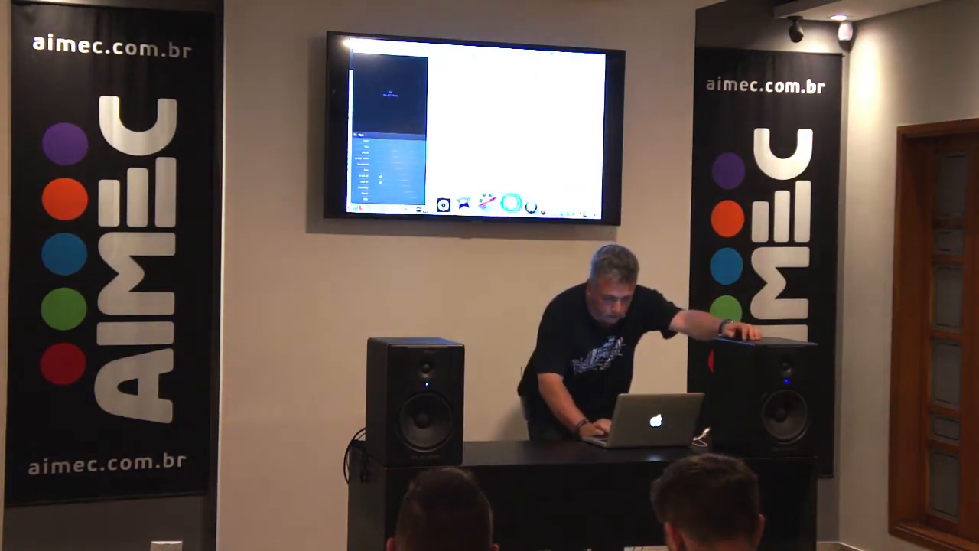
pyautogui.click(495, 200)
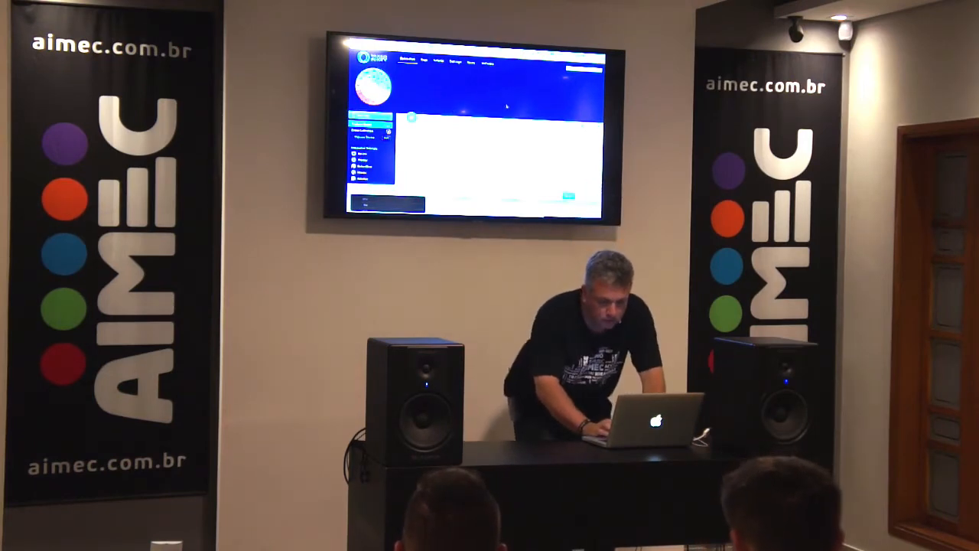
pyautogui.moveTo(517, 206)
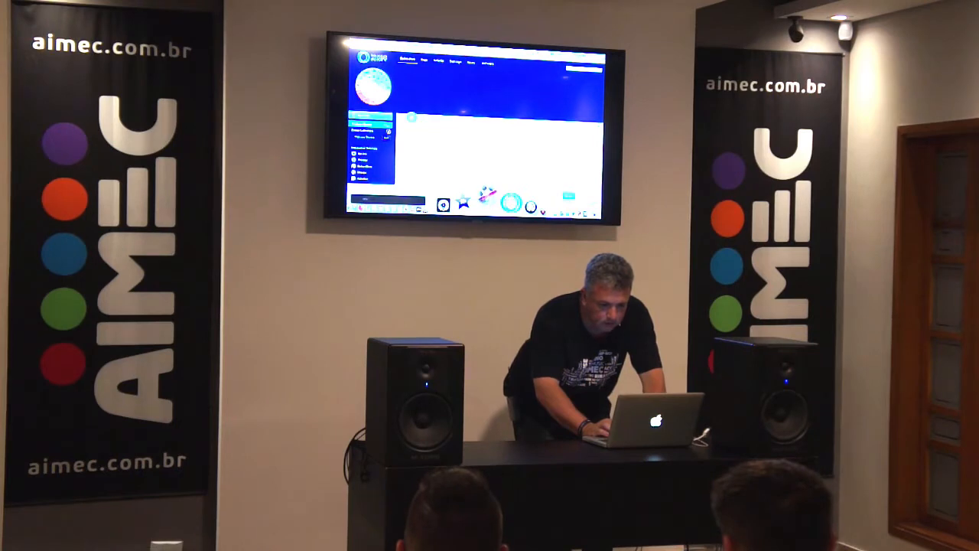
# Step: Open the screen recorder, dismiss its start window and begin a recording of the screen
pyautogui.click(511, 203)
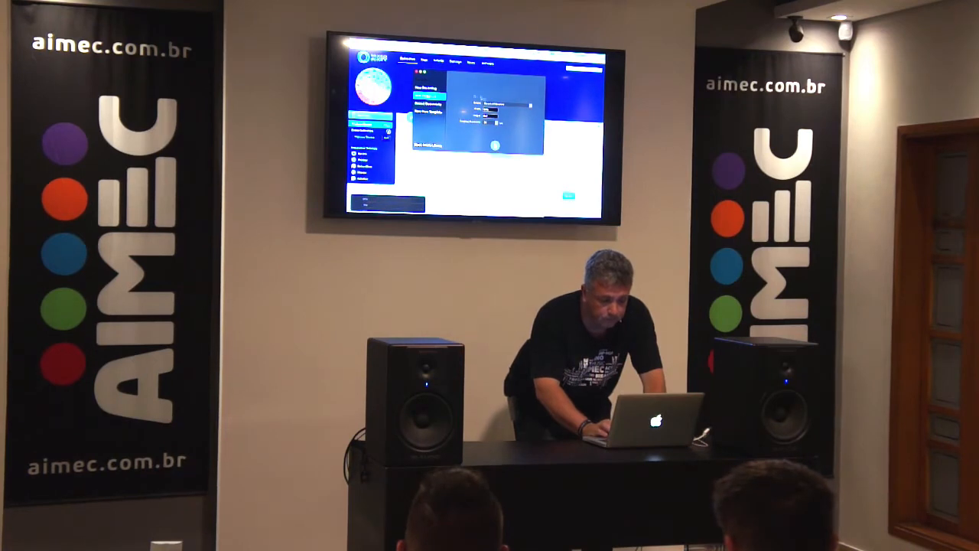
pyautogui.click(417, 72)
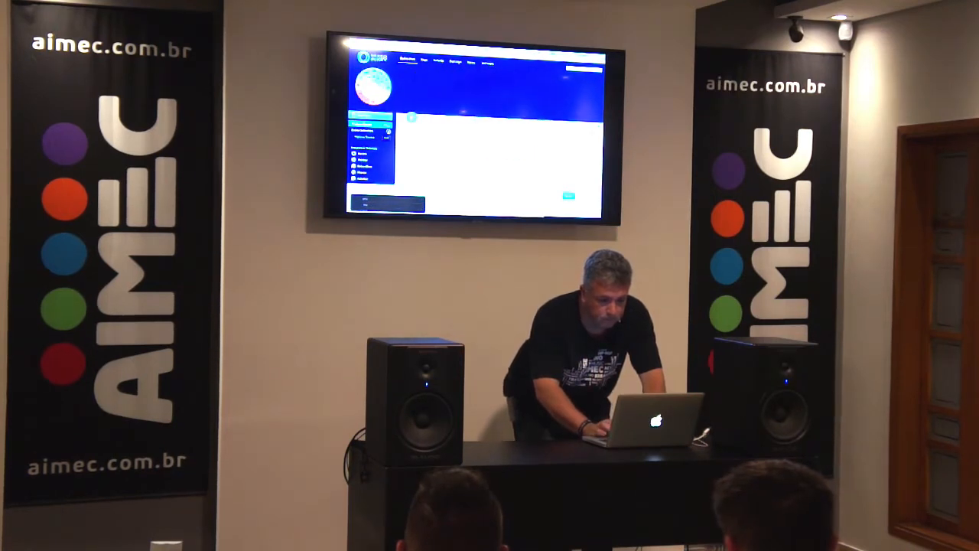
pyautogui.click(509, 52)
pyautogui.click(523, 57)
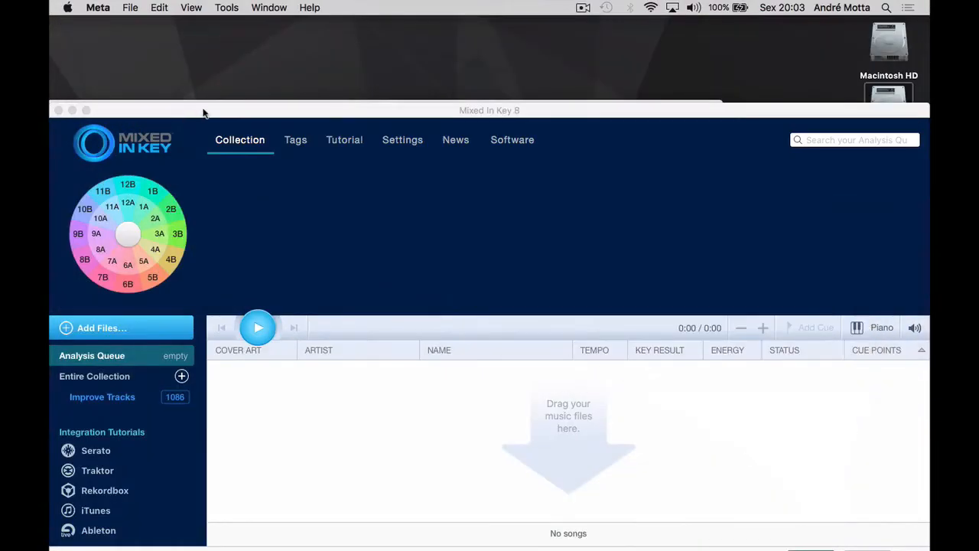
# Step: Open the Workshop folder on the Arquivos drive in Finder and close the drive's own window
pyautogui.moveTo(203, 109); pyautogui.dragTo(143, 8)
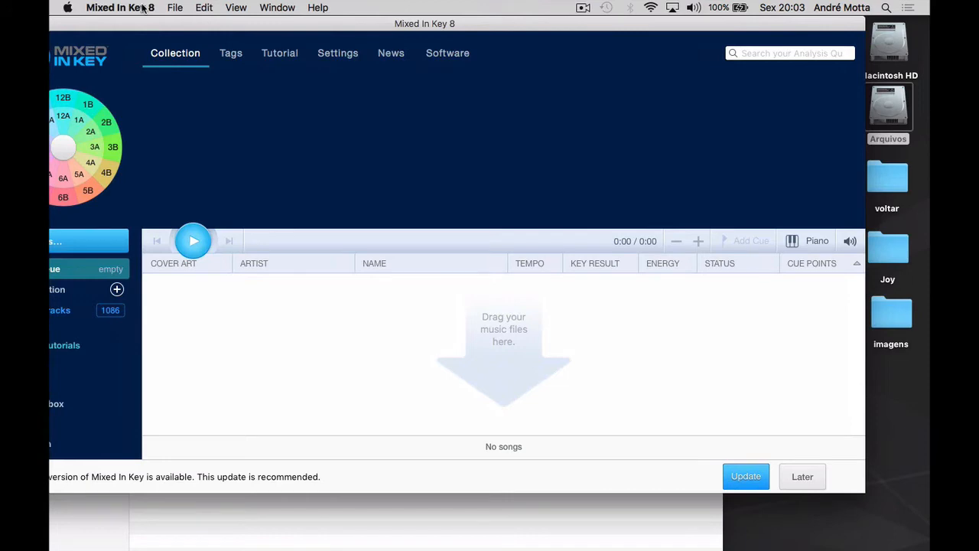
pyautogui.doubleClick(879, 107)
pyautogui.scroll(10, 498, 153)
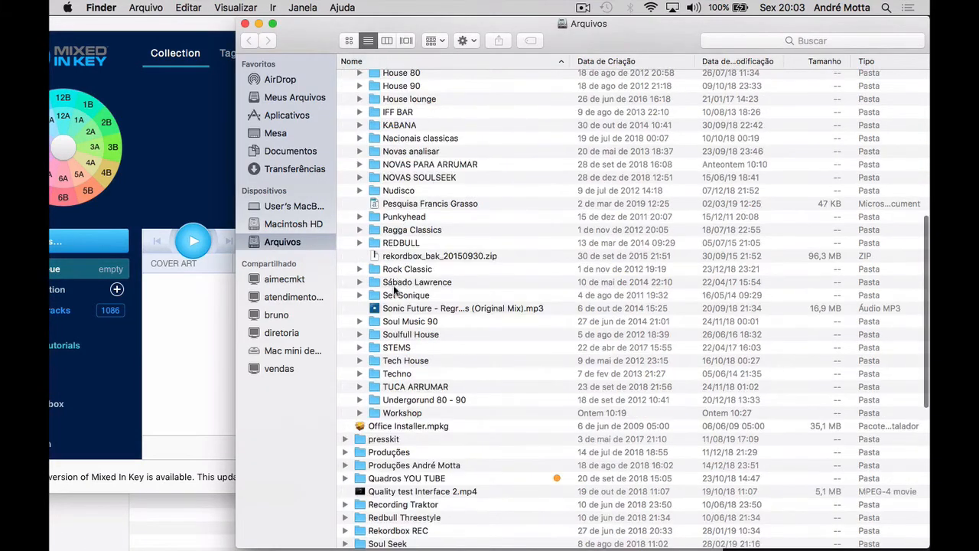
pyautogui.click(244, 23)
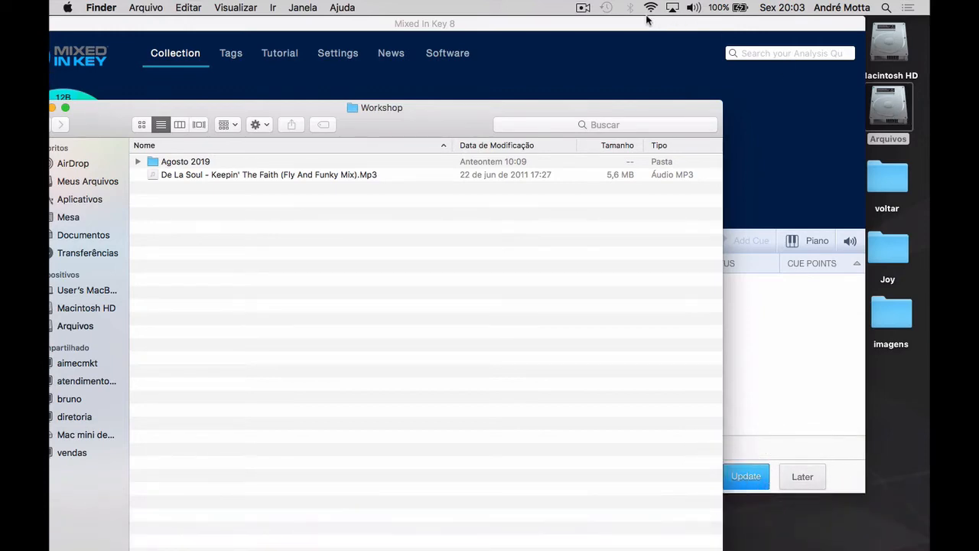
# Step: Move the Workshop window clear of Mixed In Key and look through the Agosto 2019 folder's tracks
pyautogui.moveTo(221, 108); pyautogui.dragTo(523, 67)
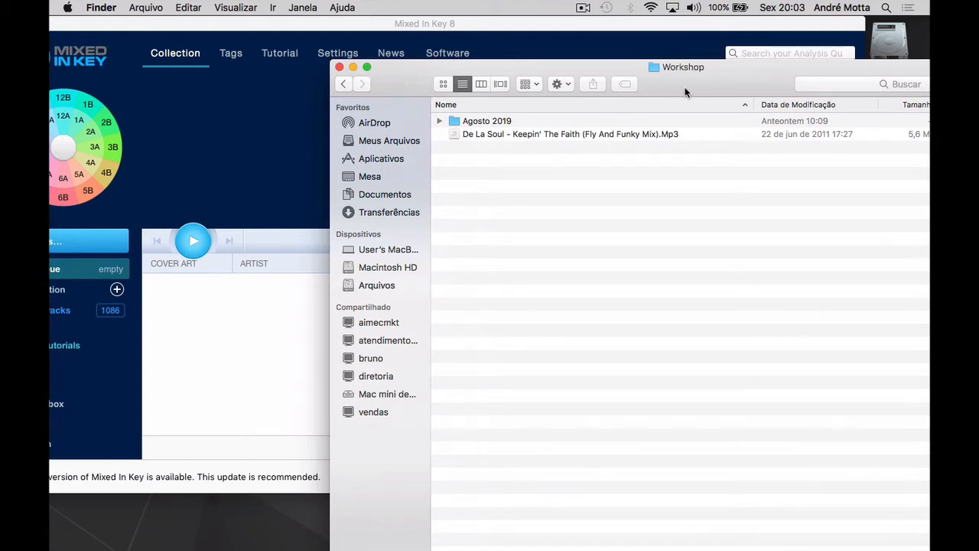
pyautogui.click(440, 122)
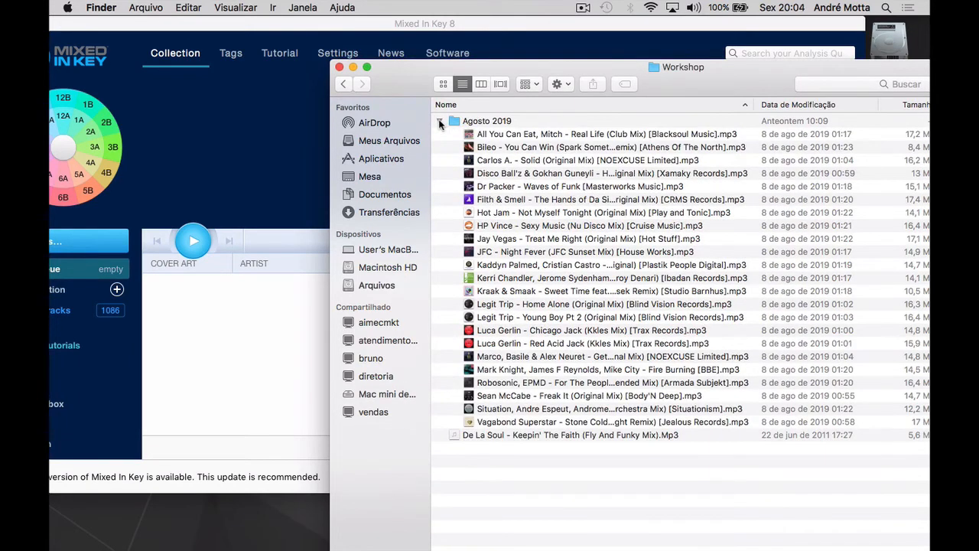
pyautogui.click(440, 121)
# Step: Add "De La Soul - Keepin' The Faith (Fly And Funky Mix).Mp3" from the Workshop folder to Mixed In Key's analysis queue
pyautogui.click(522, 135)
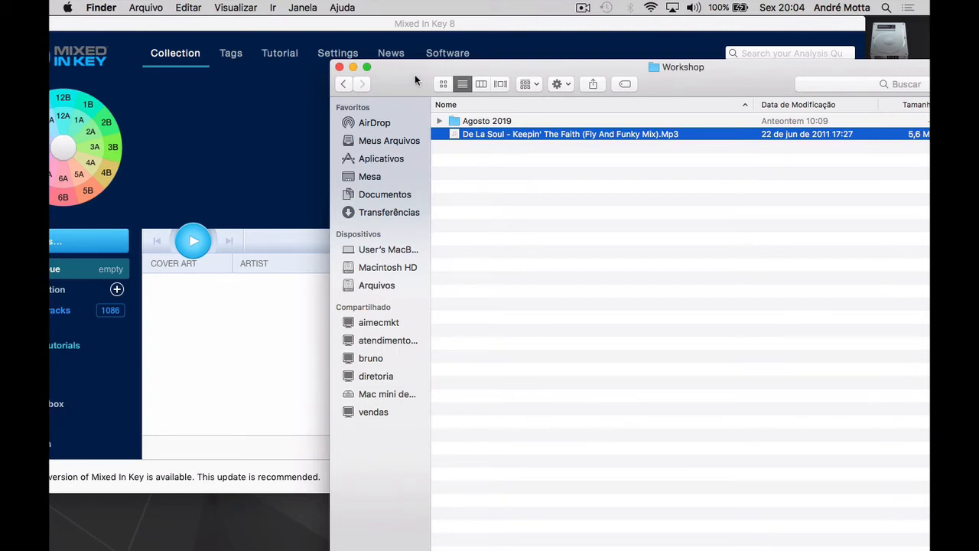
pyautogui.moveTo(414, 75); pyautogui.dragTo(655, 89)
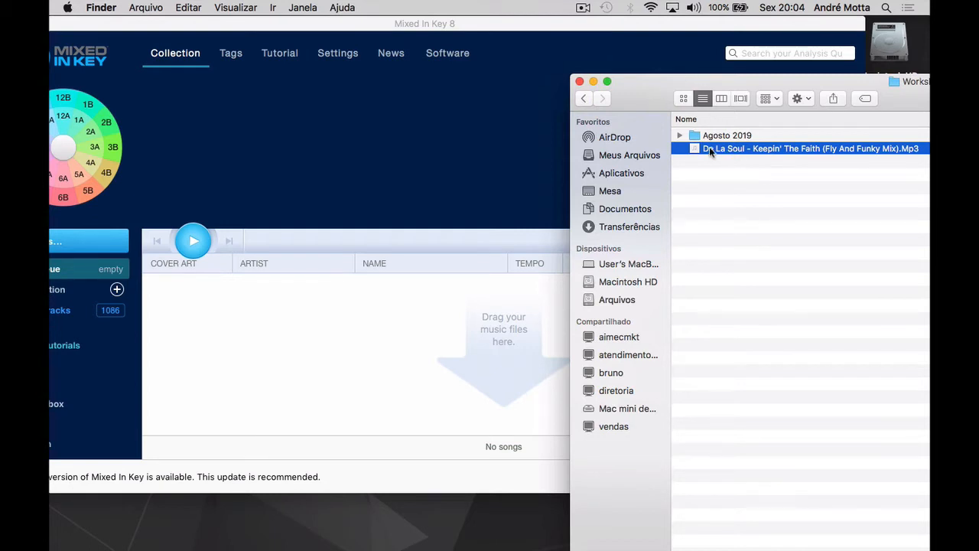
pyautogui.moveTo(731, 150); pyautogui.dragTo(413, 352)
pyautogui.click(359, 26)
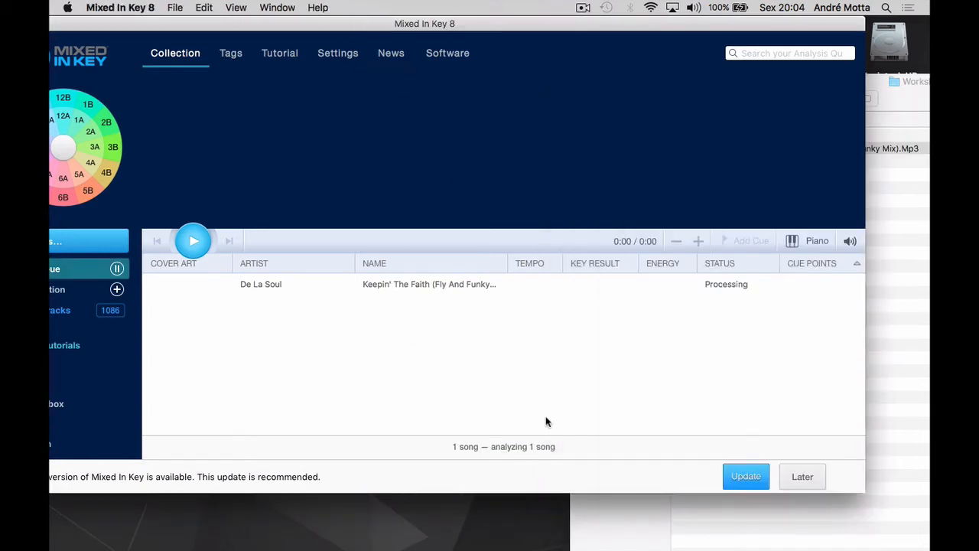
pyautogui.click(651, 8)
pyautogui.click(651, 8)
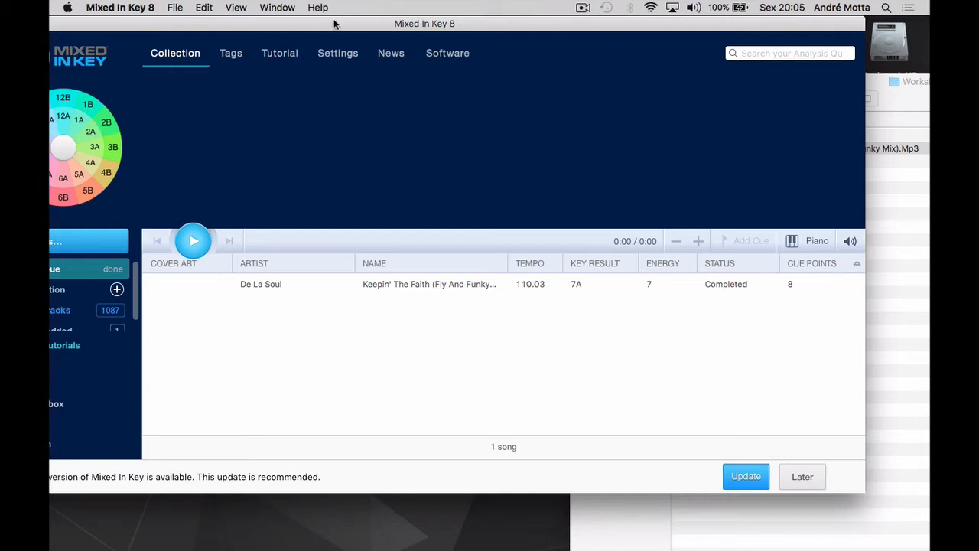
# Step: Read through the tutorial on saving Mixed In Key results into Serato, and return to the collection
pyautogui.moveTo(334, 28); pyautogui.dragTo(391, 23)
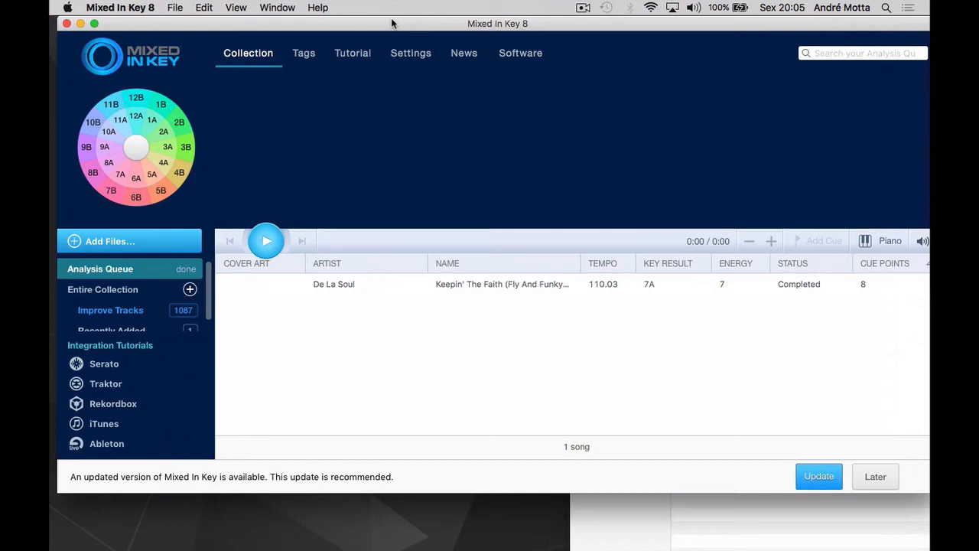
pyautogui.click(112, 367)
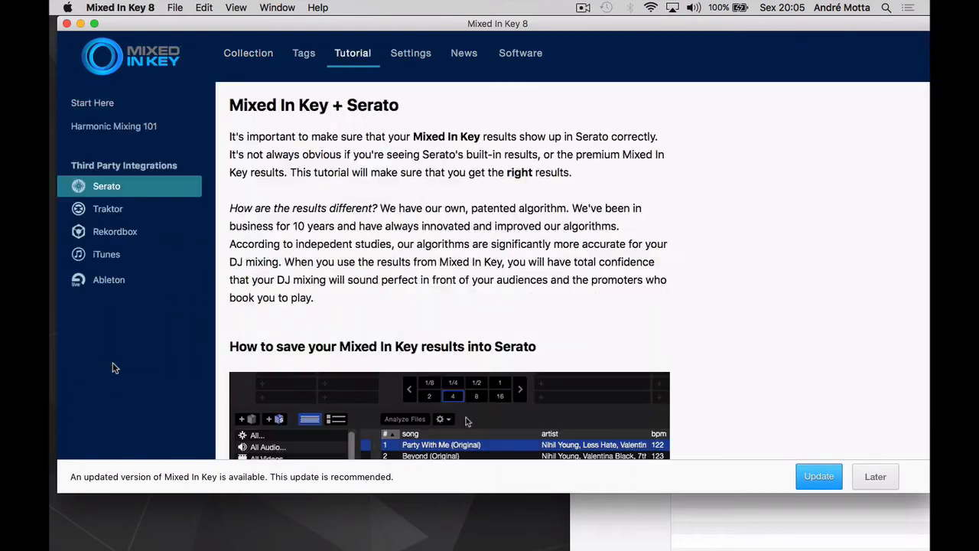
pyautogui.scroll(-3, 334, 310)
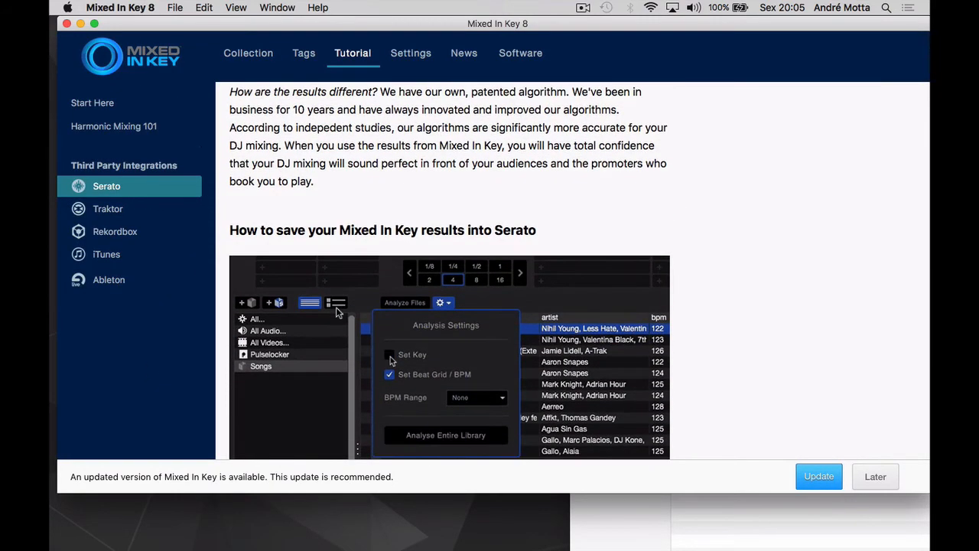
pyautogui.scroll(-2, 336, 307)
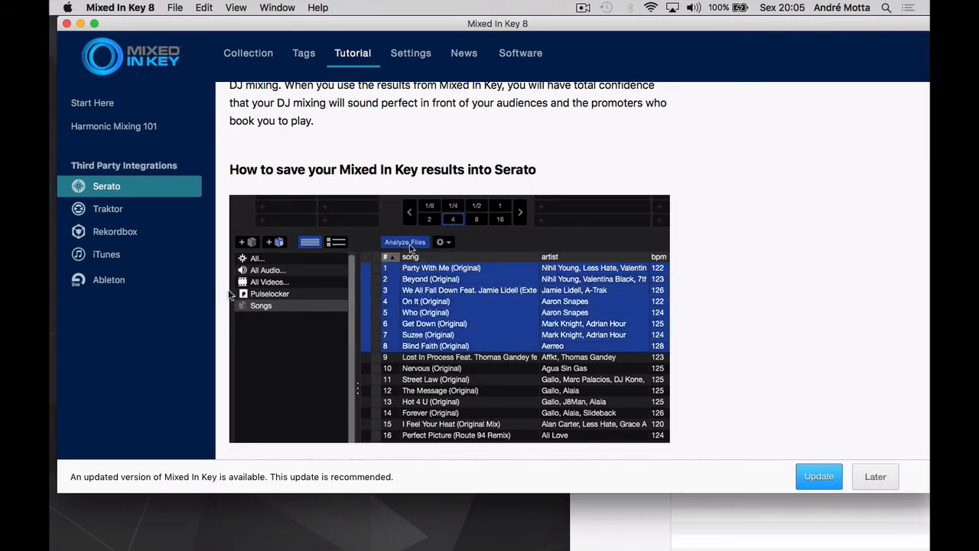
pyautogui.scroll(5, 261, 289)
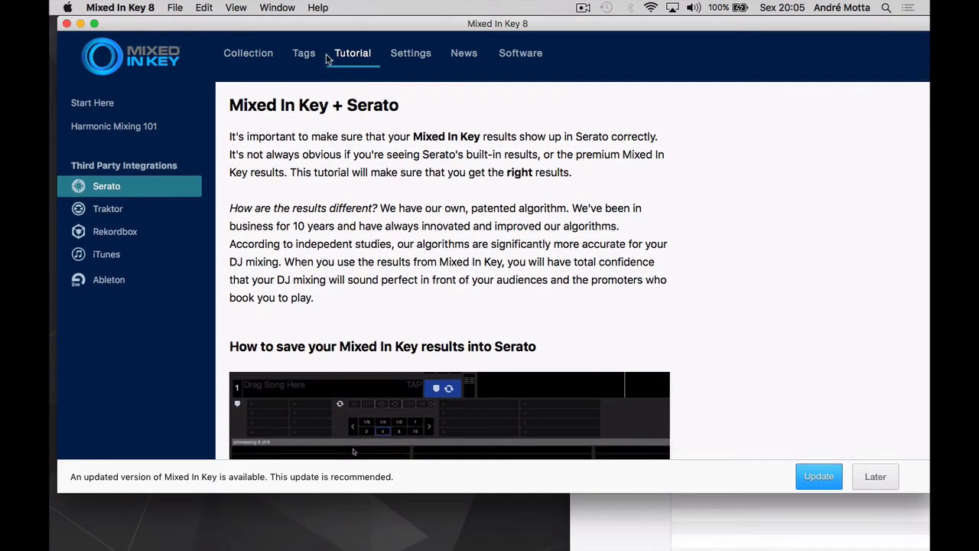
pyautogui.click(257, 55)
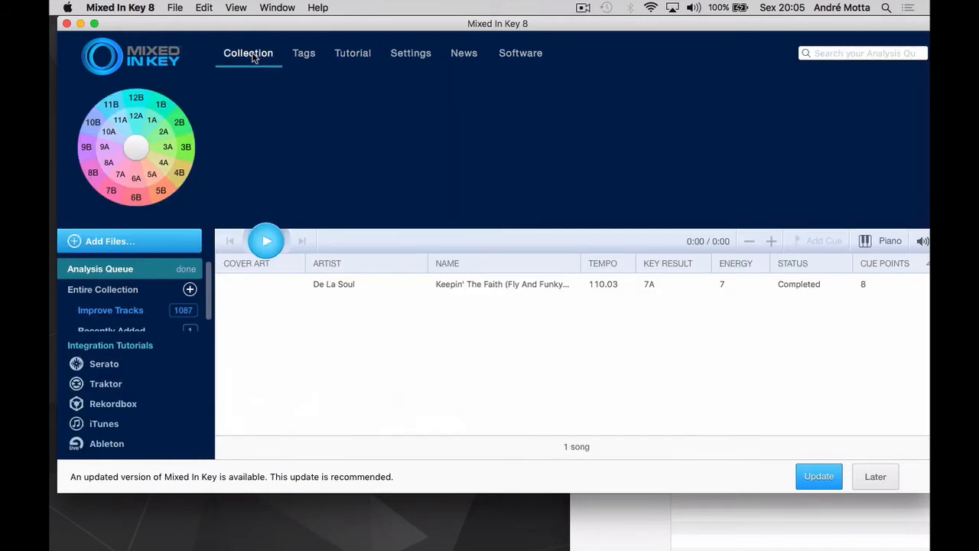
# Step: Load the analyzed De La Soul track from the Mixed In Key collection into Meta, arranging both windows side by side
pyautogui.click(488, 284)
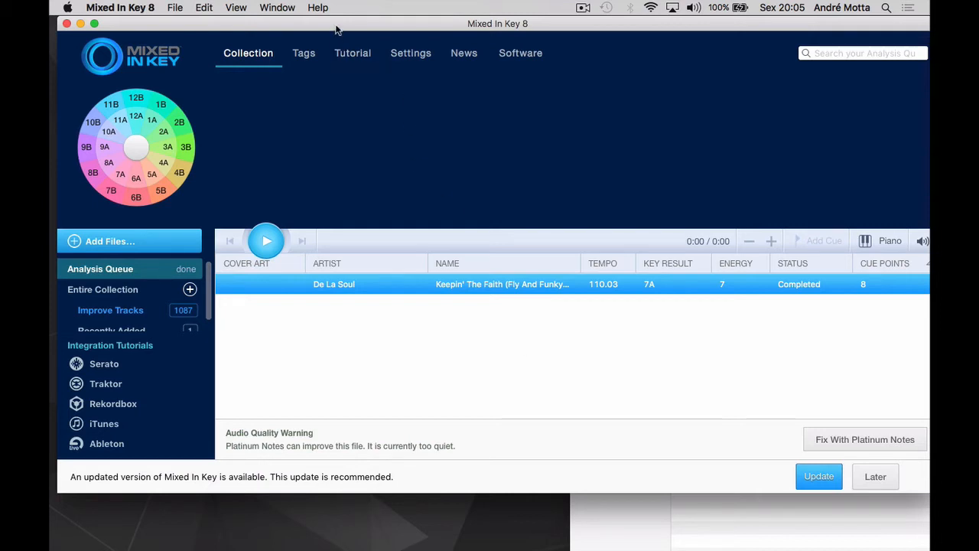
pyautogui.moveTo(335, 27); pyautogui.dragTo(688, 29)
pyautogui.click(731, 514)
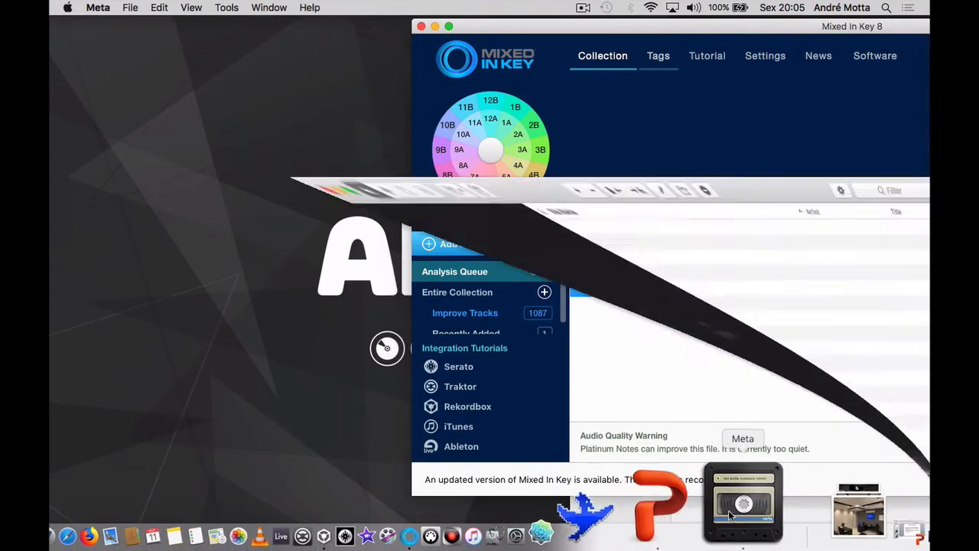
pyautogui.moveTo(383, 31); pyautogui.dragTo(226, 33)
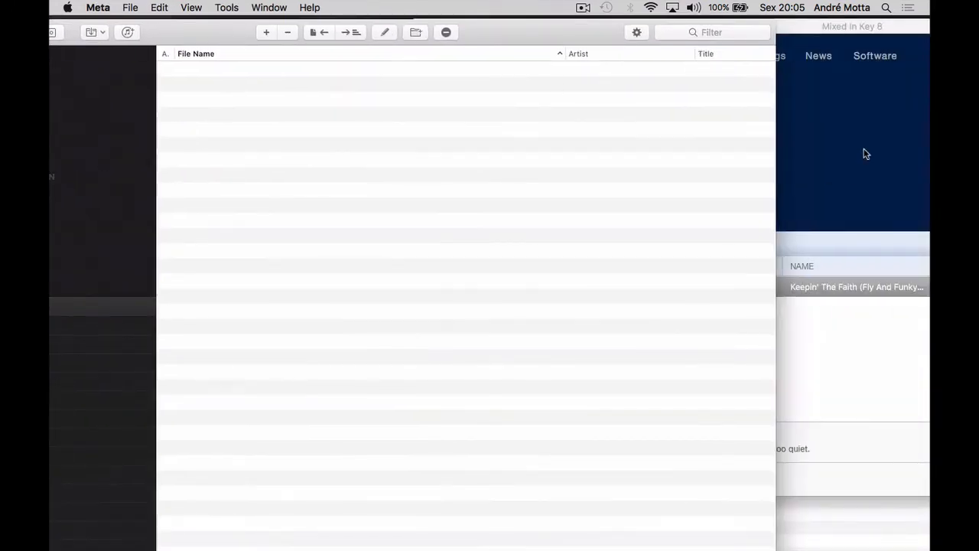
pyautogui.click(865, 26)
pyautogui.moveTo(682, 286); pyautogui.dragTo(262, 245)
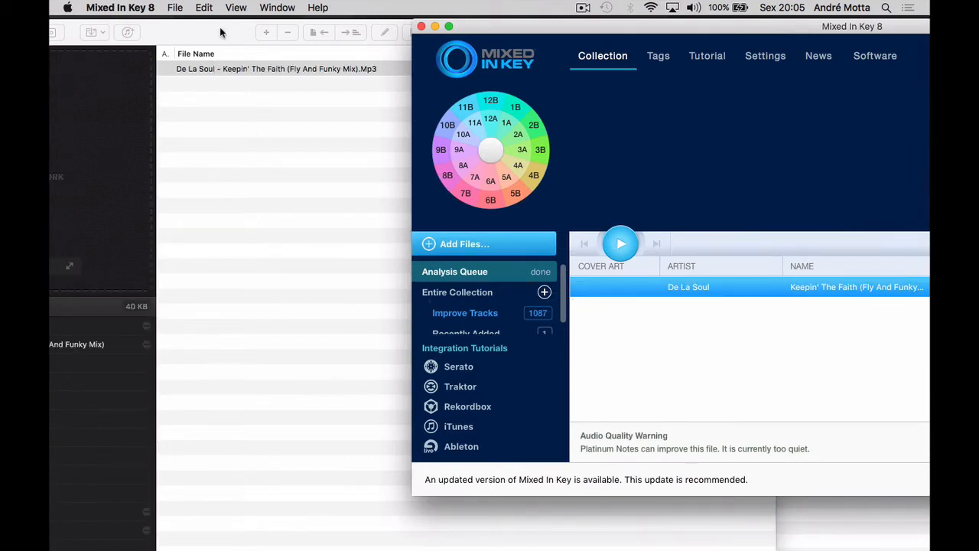
pyautogui.moveTo(219, 30); pyautogui.dragTo(369, 15)
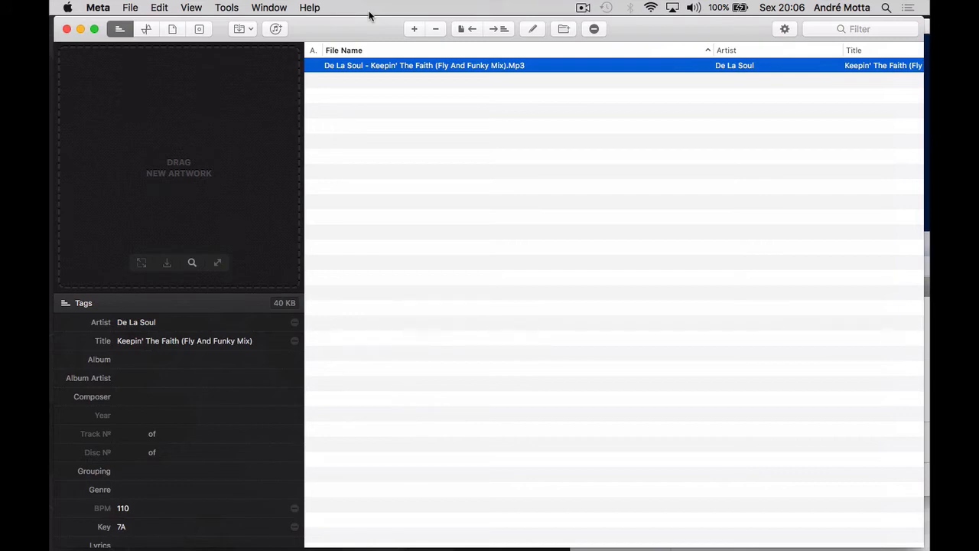
# Step: Replace the opening parenthesis before "Fly And Funky Mix" in the track's file name with an underscore
pyautogui.click(441, 65)
pyautogui.click(440, 65)
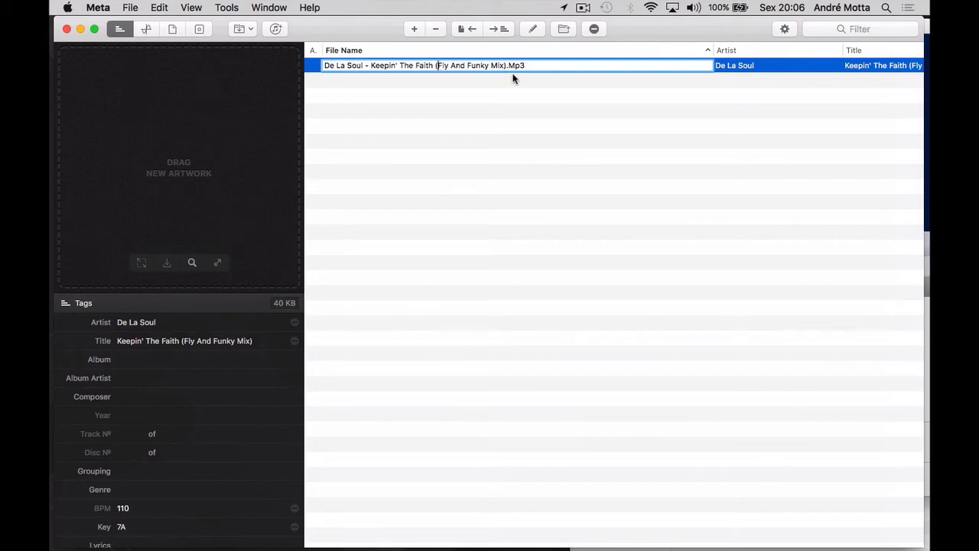
pyautogui.press('BackSpace')
pyautogui.write('_')
pyautogui.click(523, 114)
# Step: Delete the closing parenthesis after "Mix" in the track's file name
pyautogui.click(503, 64)
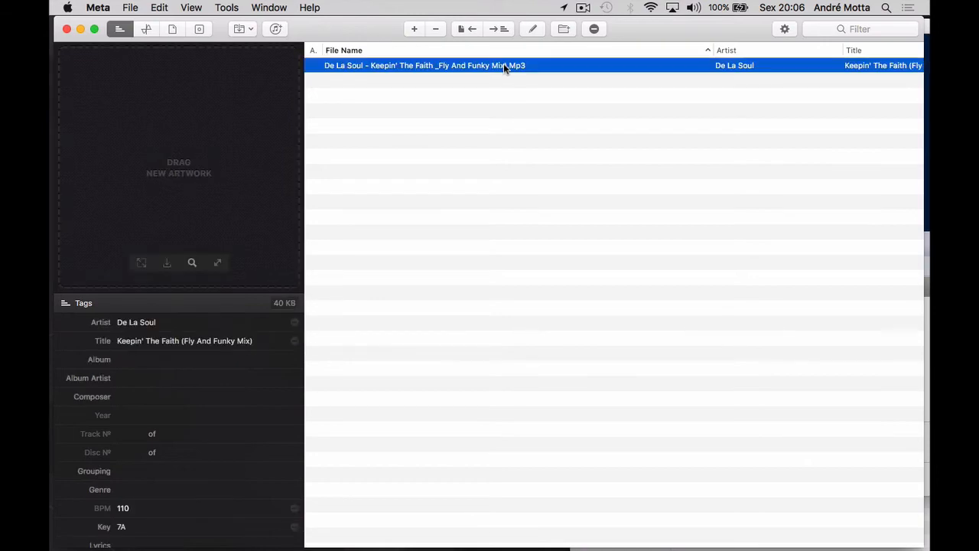
pyautogui.click(503, 64)
pyautogui.click(504, 64)
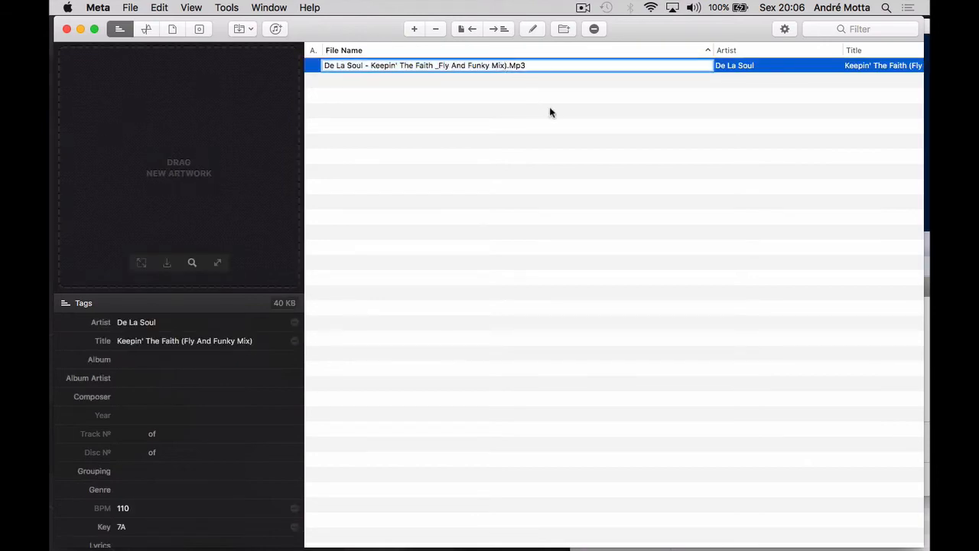
pyautogui.press('BackSpace')
pyautogui.click(544, 212)
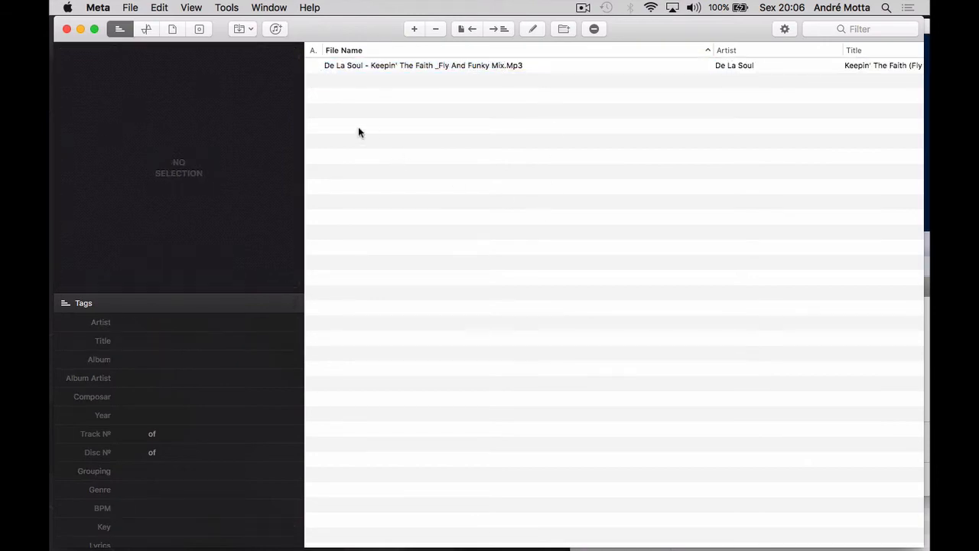
# Step: Rename the De La Soul track's file from its tags using the pattern Artist - Title
pyautogui.click(365, 68)
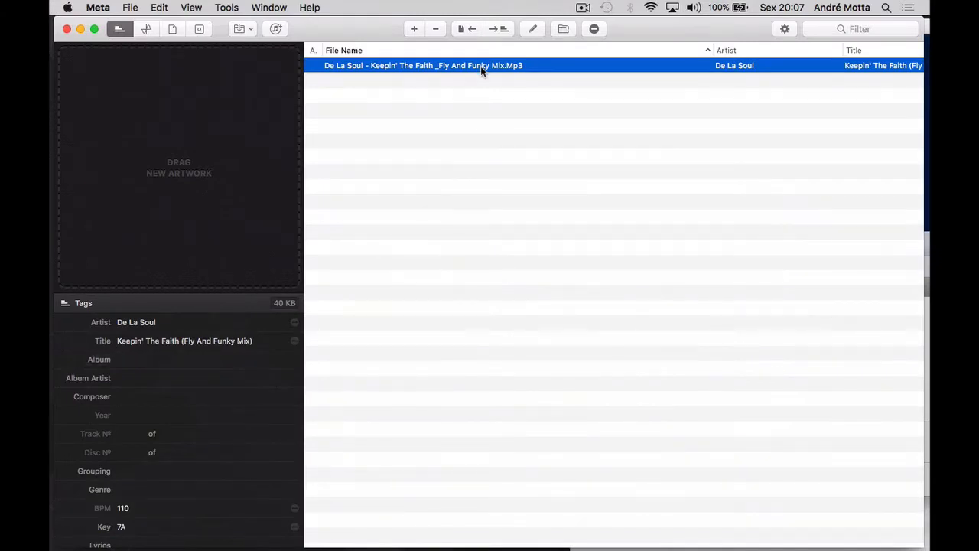
pyautogui.click(468, 28)
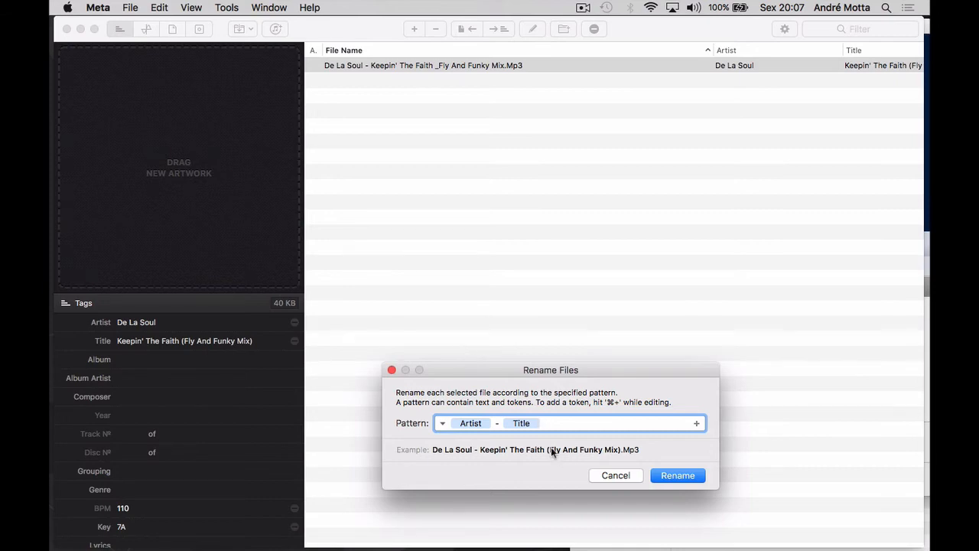
pyautogui.click(676, 475)
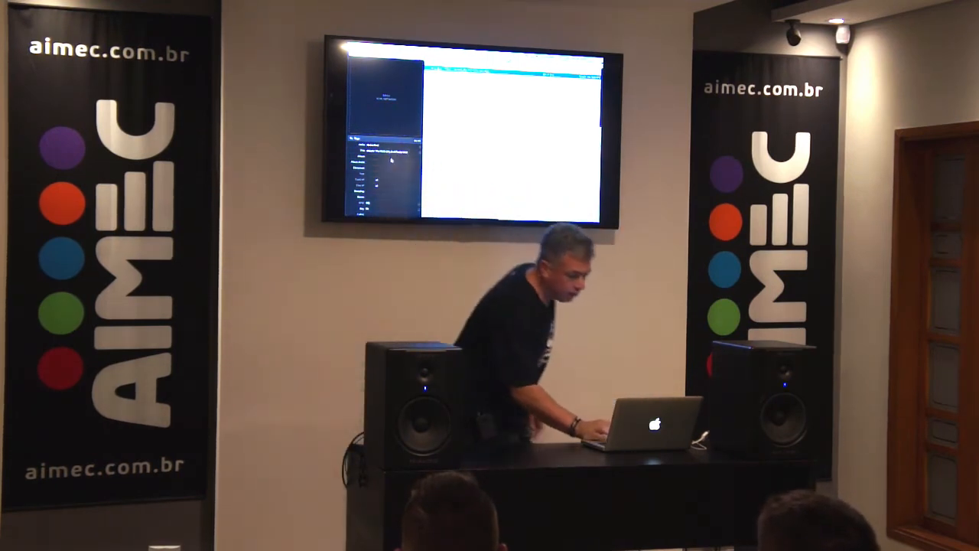
# Step: Examine the track's tags, from artist and title down to genre, BPM, key and comments
pyautogui.scroll(-1, 387, 178)
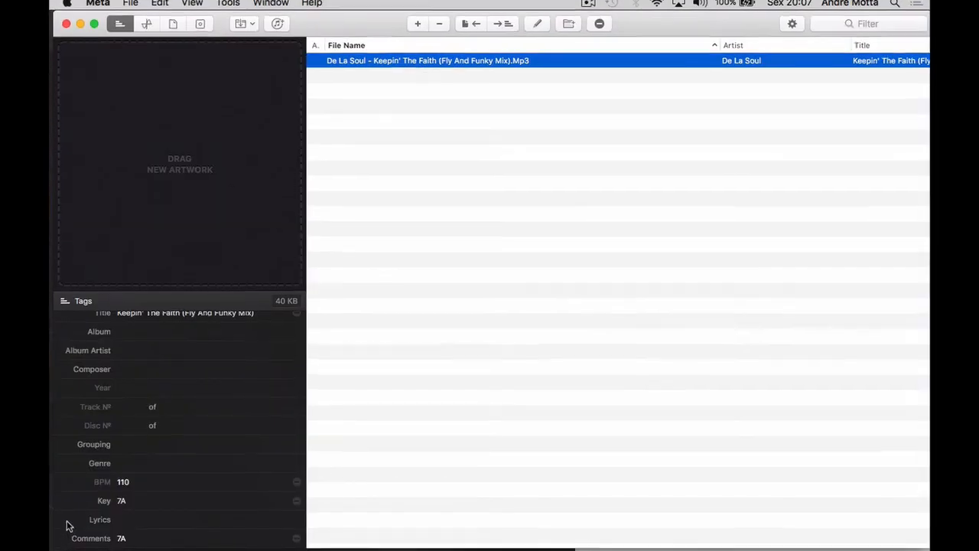
pyautogui.scroll(-2, 234, 382)
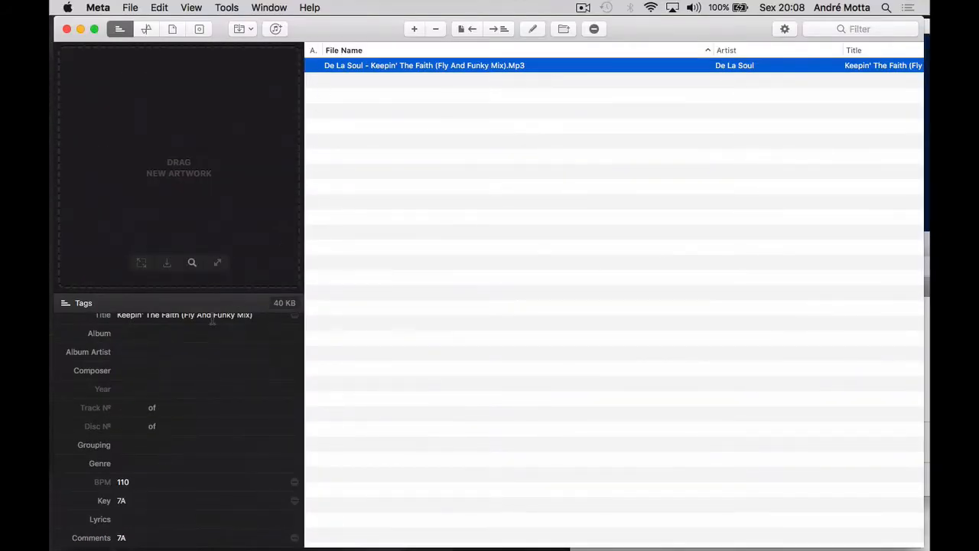
pyautogui.scroll(3, 201, 353)
pyautogui.click(163, 359)
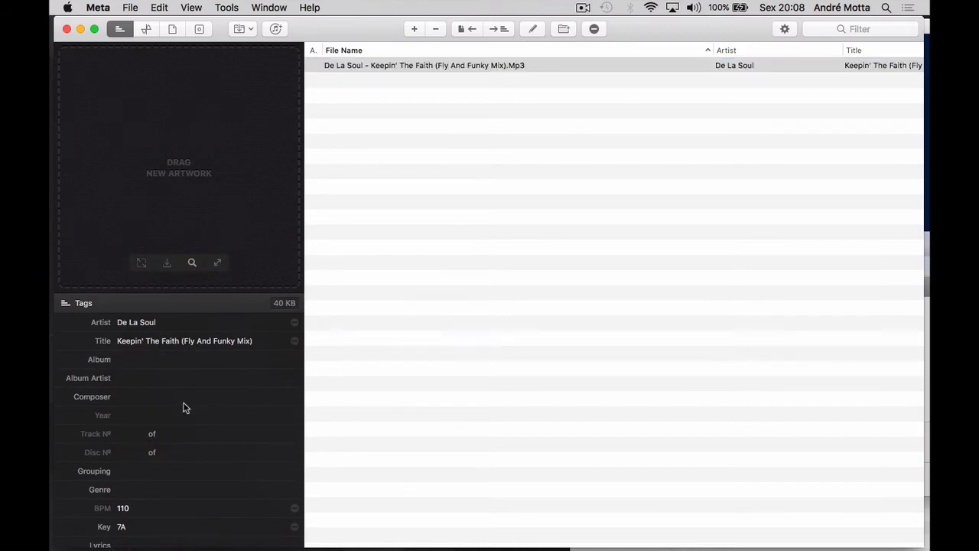
pyautogui.scroll(-2, 184, 408)
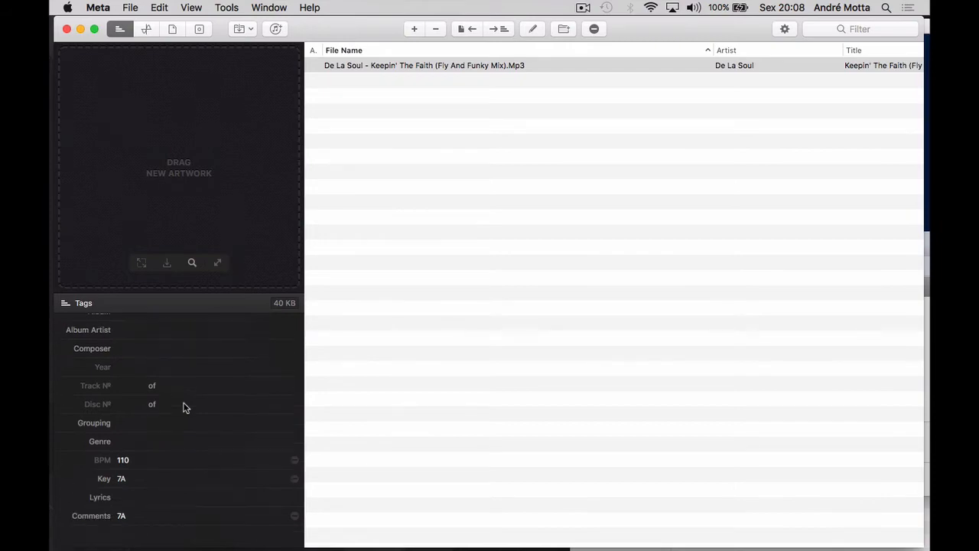
pyautogui.click(163, 463)
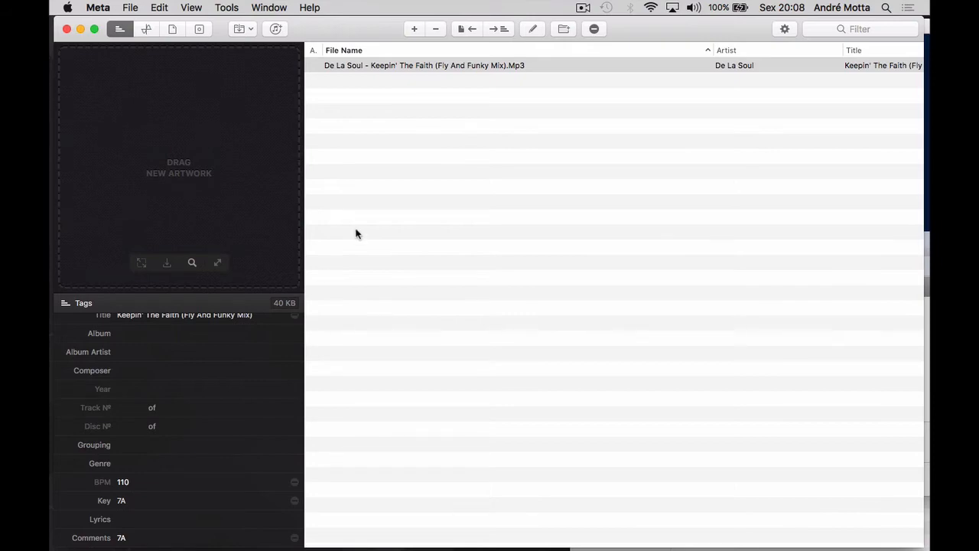
# Step: Preview the track's audio from near its beginning with the system volume raised, and close the preview
pyautogui.click(489, 67)
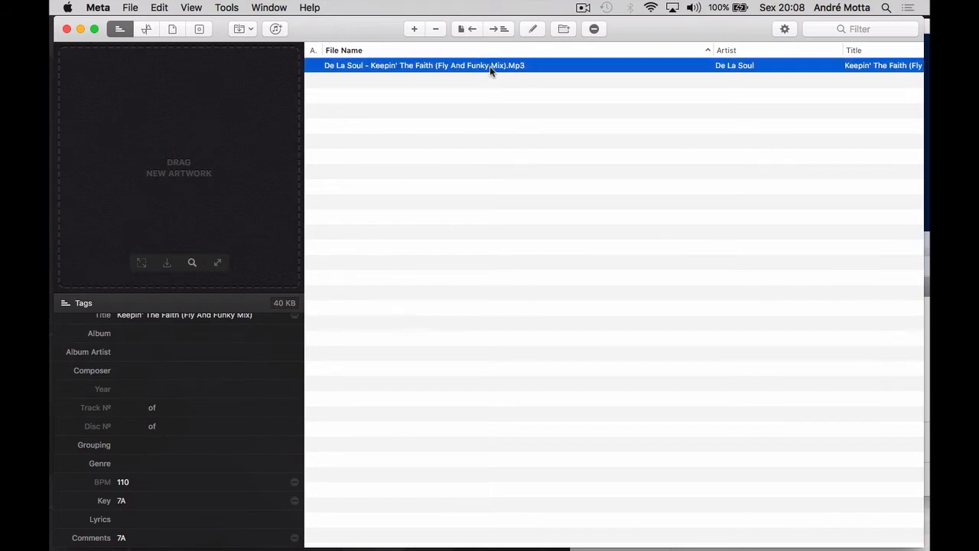
pyautogui.press('space')
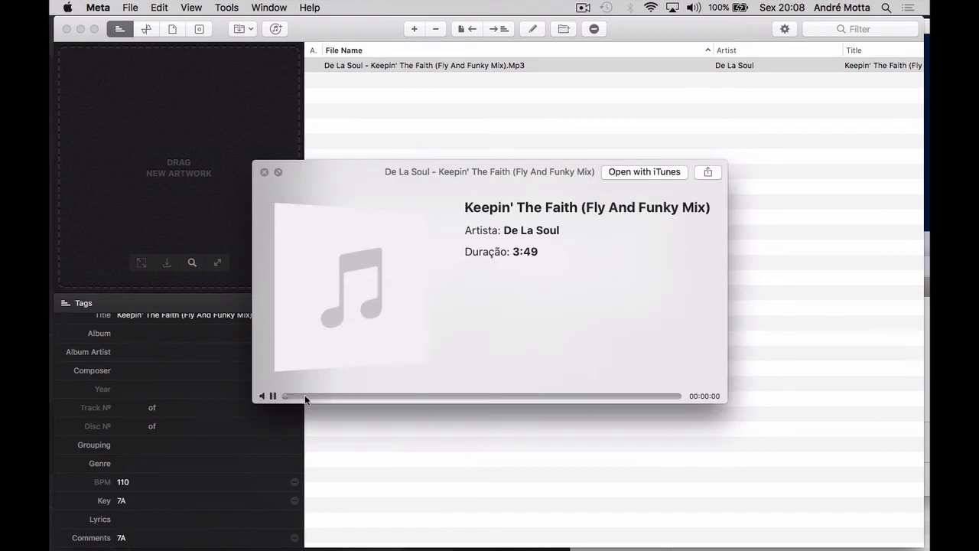
pyautogui.click(306, 395)
pyautogui.press('XF86AudioRaiseVolume')
pyautogui.press('space')
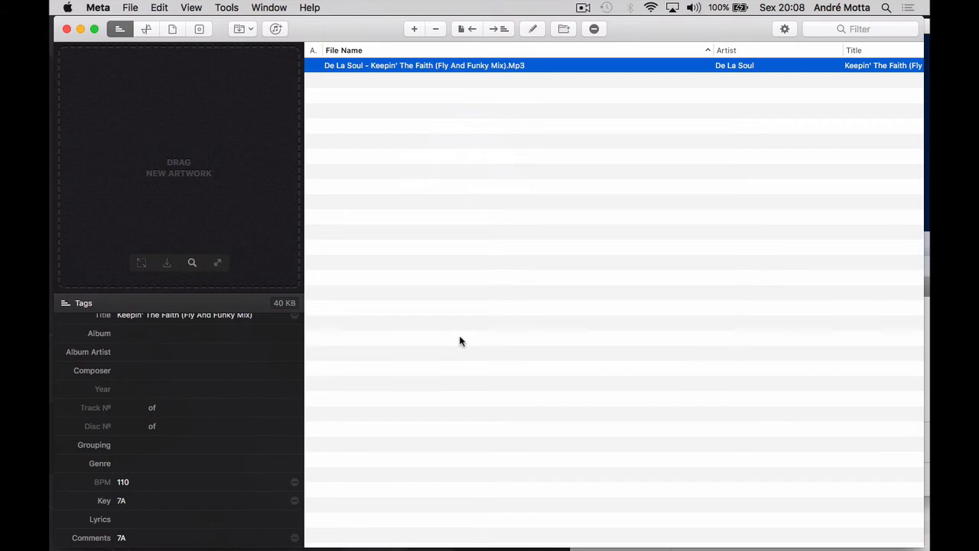
# Step: Set the track's genre tag to Hip Hop and open its album tag for editing
pyautogui.click(164, 462)
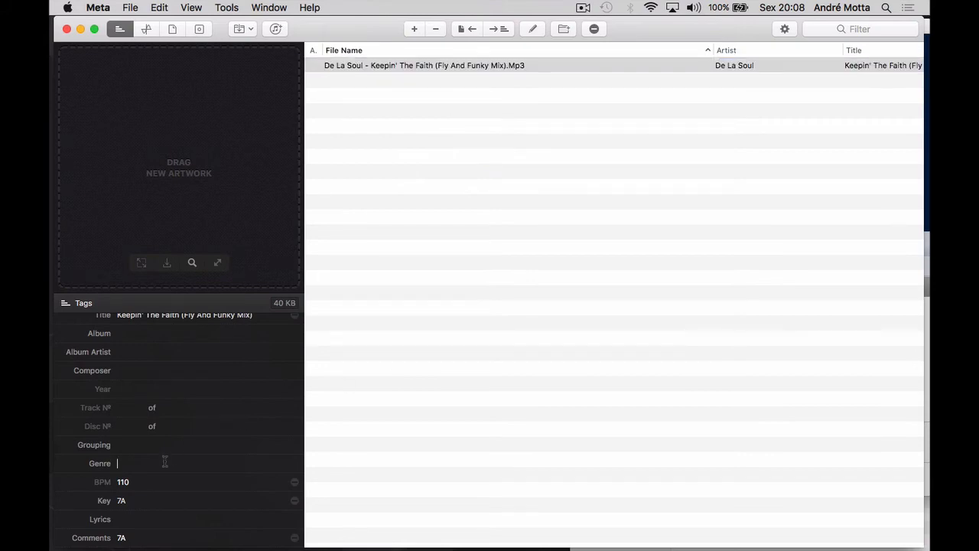
pyautogui.write('Hip Hop')
pyautogui.scroll(2, 200, 447)
pyautogui.click(157, 359)
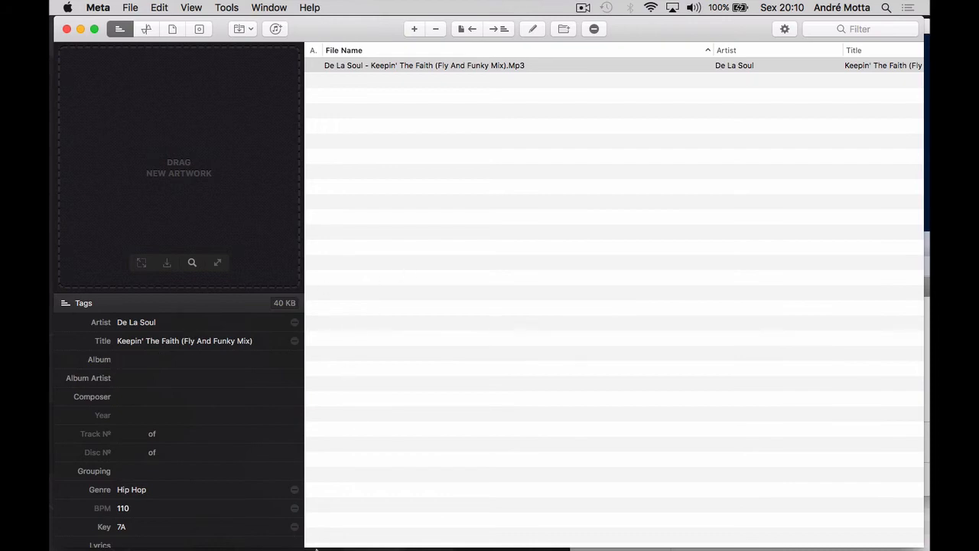
# Step: Switch to Safari, load discogs.com, and move the browser window so Meta remains reachable behind it
pyautogui.moveTo(320, 528)
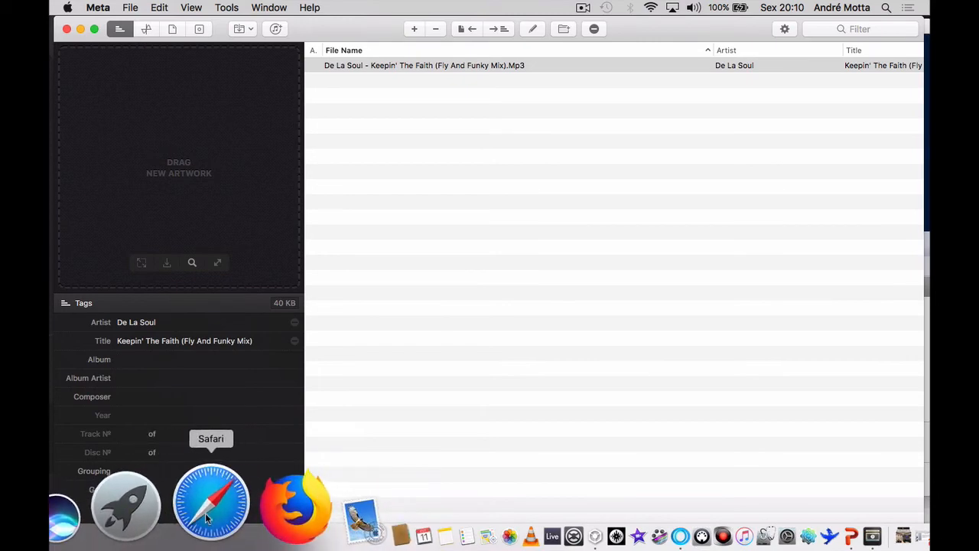
pyautogui.click(205, 513)
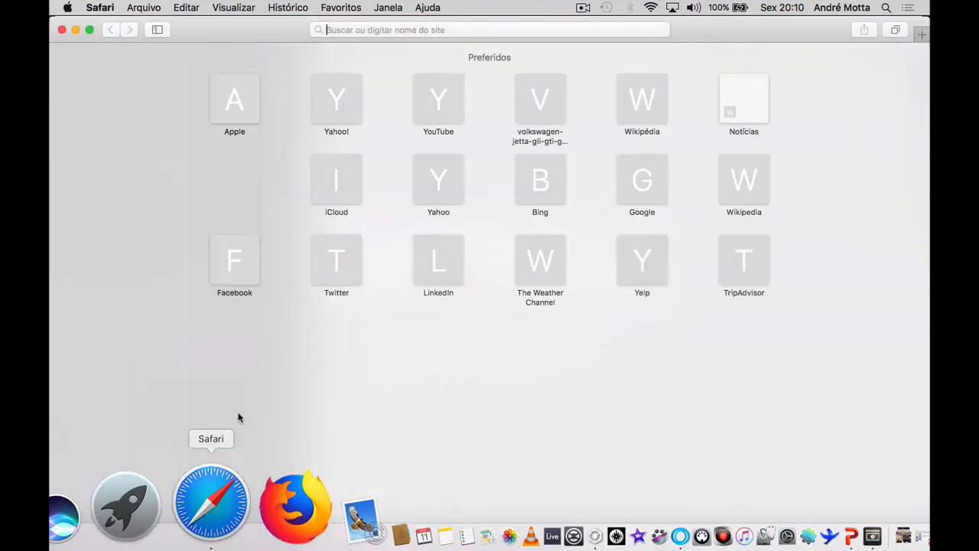
pyautogui.write('dis')
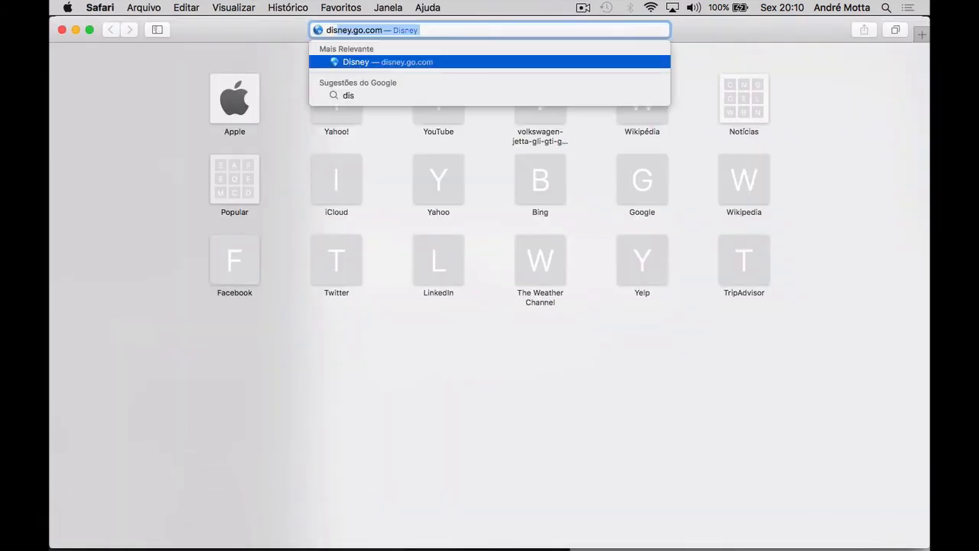
pyautogui.write('cogs')
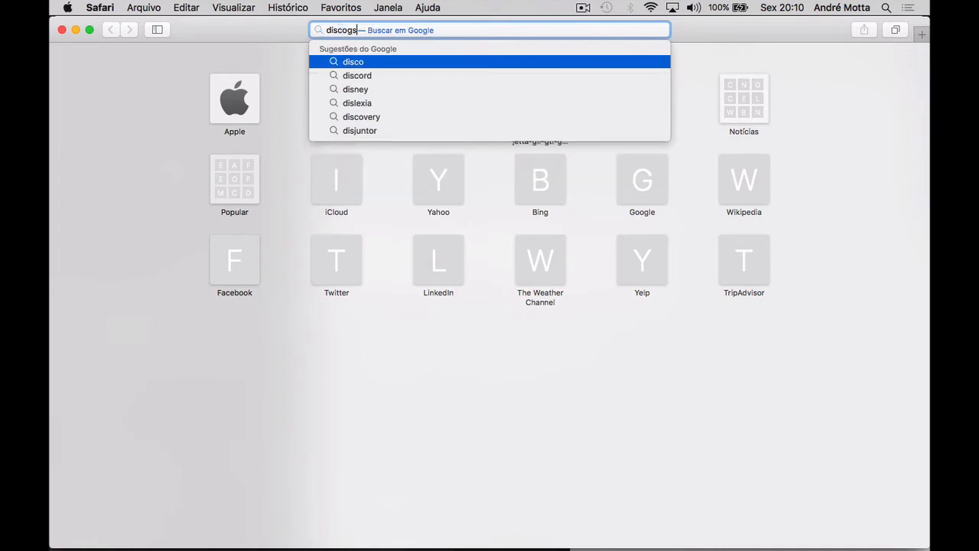
pyautogui.write('.com')
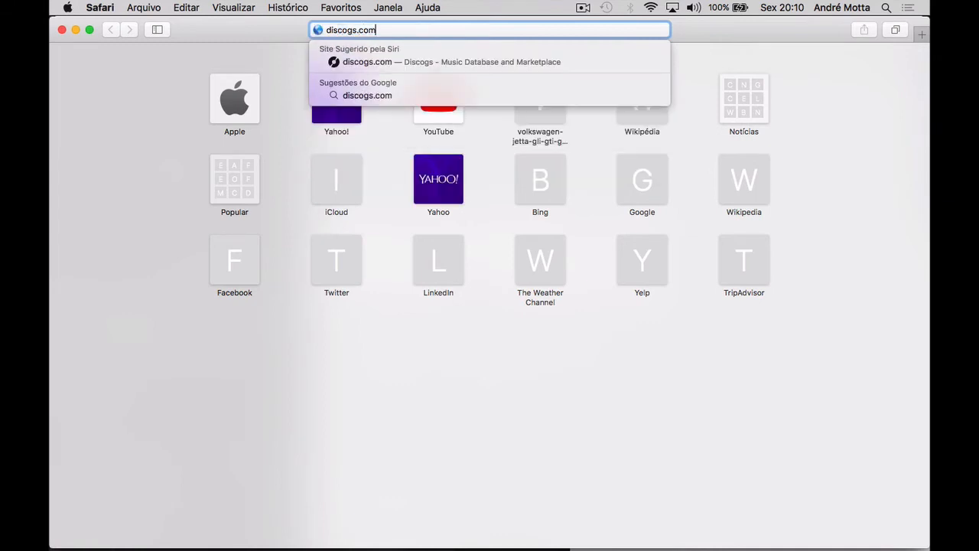
pyautogui.press('Return')
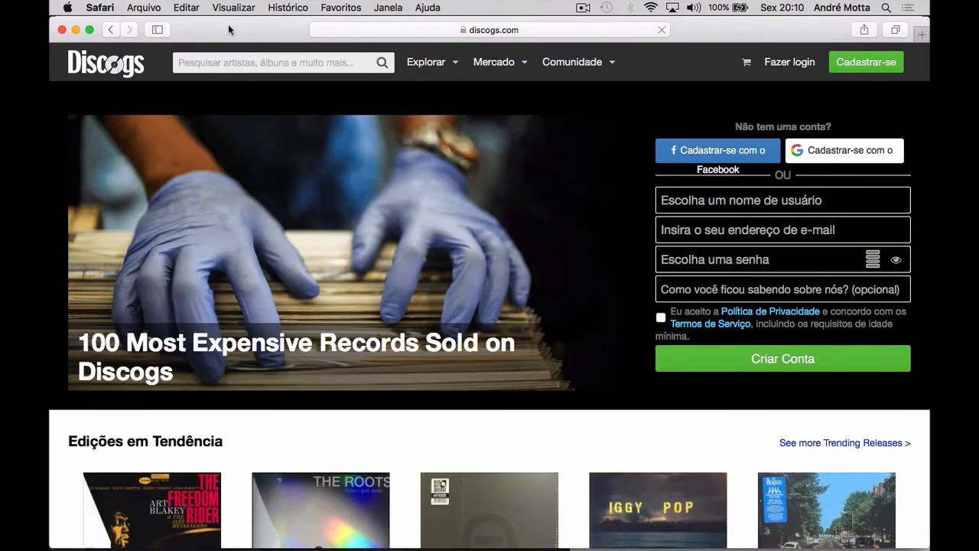
pyautogui.moveTo(228, 30); pyautogui.dragTo(421, 77)
# Step: Copy the song title "Keepin' The Faith" from the track's file name in Meta
pyautogui.click(363, 26)
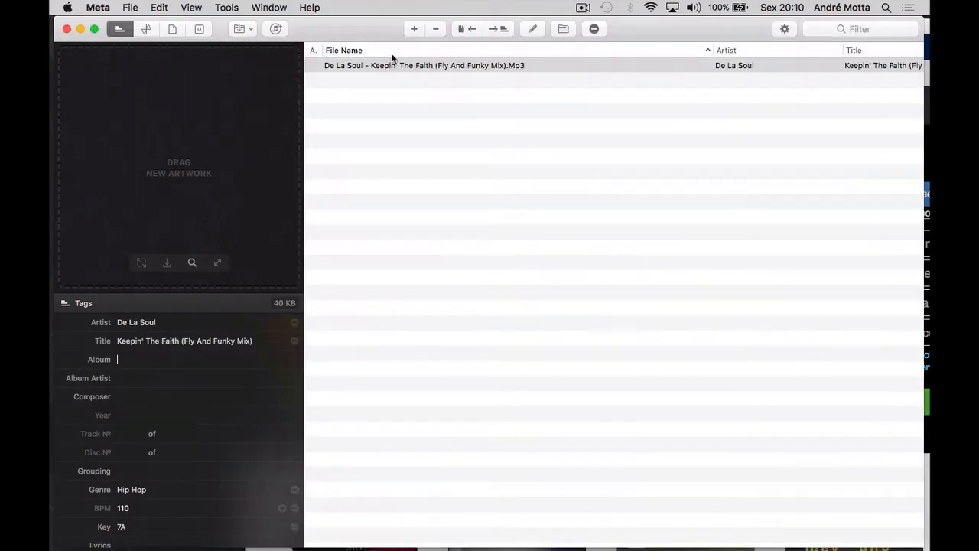
pyautogui.click(401, 67)
pyautogui.click(392, 67)
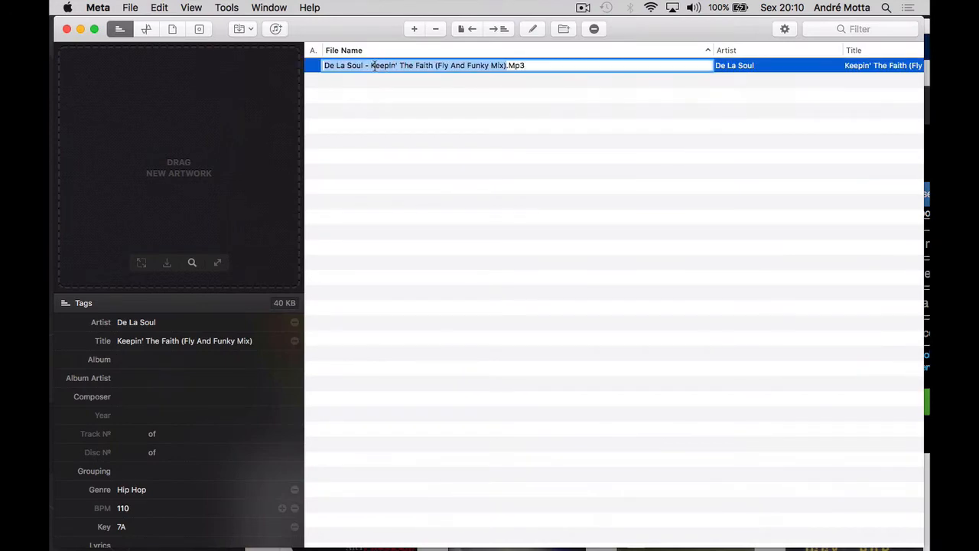
pyautogui.click(372, 65)
pyautogui.moveTo(371, 66); pyautogui.dragTo(433, 67)
pyautogui.press('super+c')
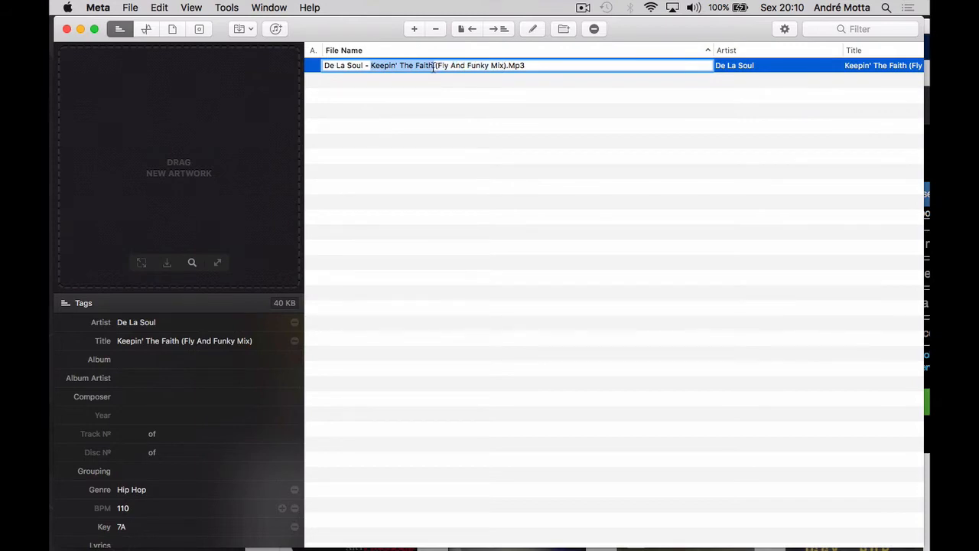
# Step: In Safari, search Discogs for "De la soul Keepin' The Faith" and open the German 12" Maxi-Single release
pyautogui.press('super+Tab')
pyautogui.click(478, 109)
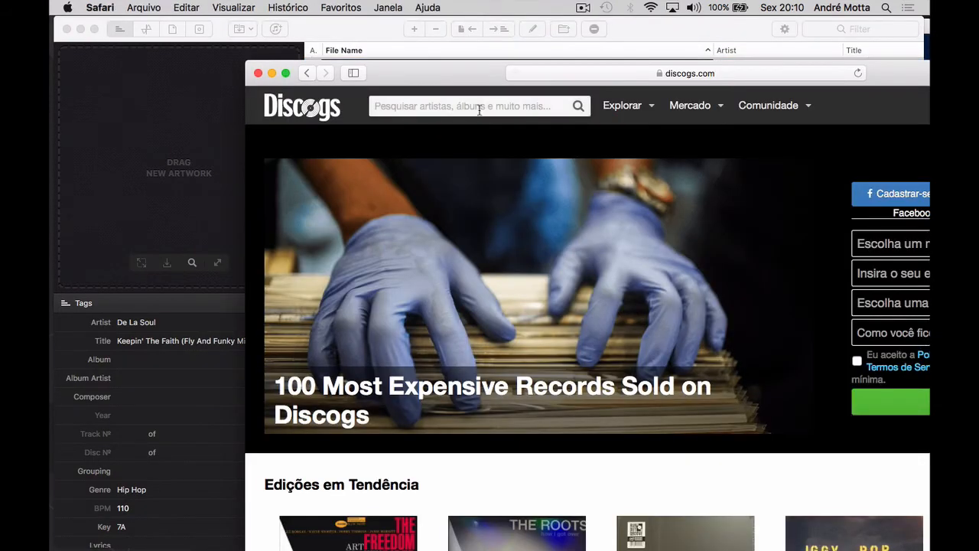
pyautogui.write('De la ')
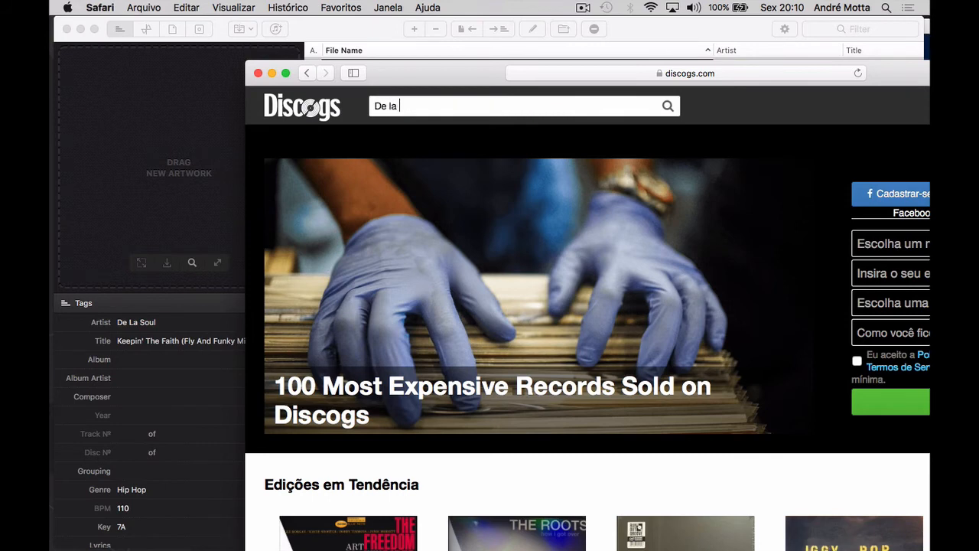
pyautogui.write('so')
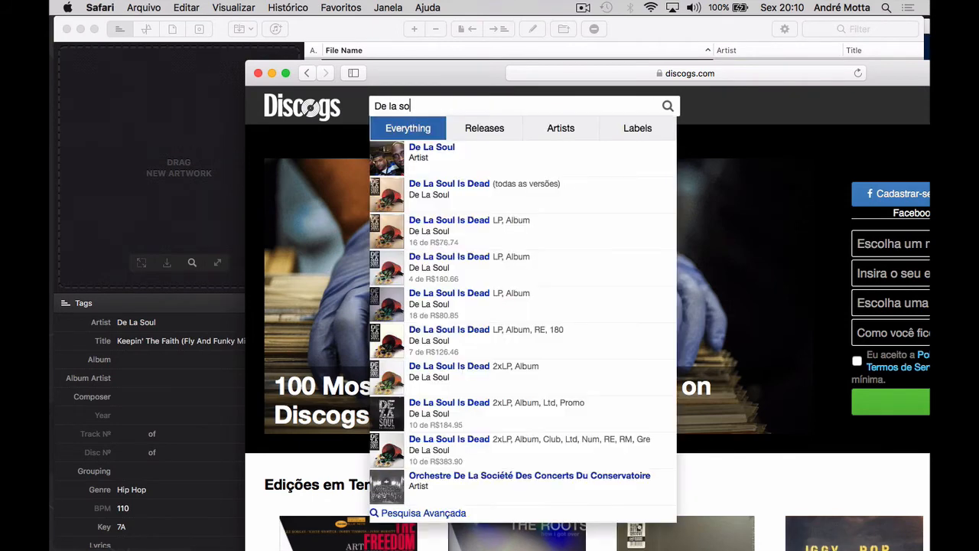
pyautogui.write('ul')
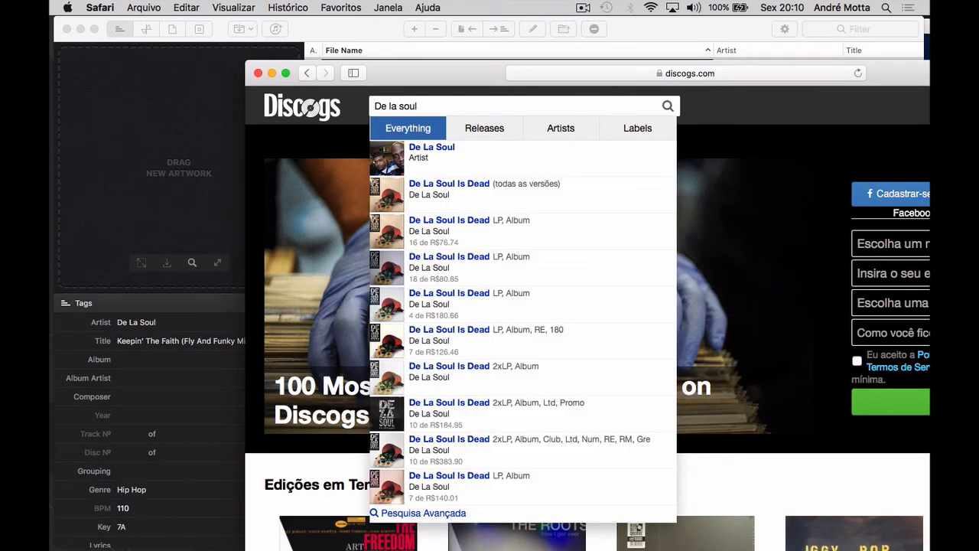
pyautogui.press('super+v')
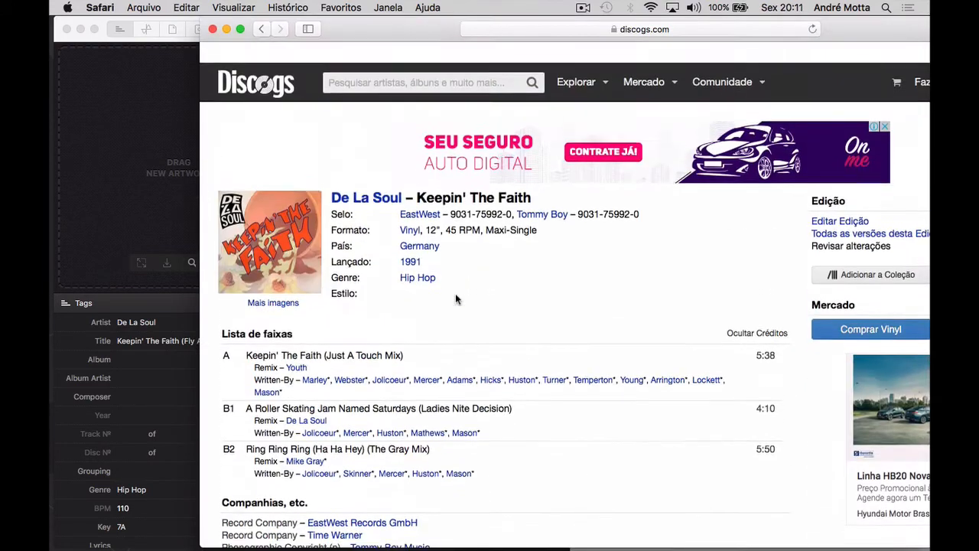
pyautogui.scroll(-1, 456, 295)
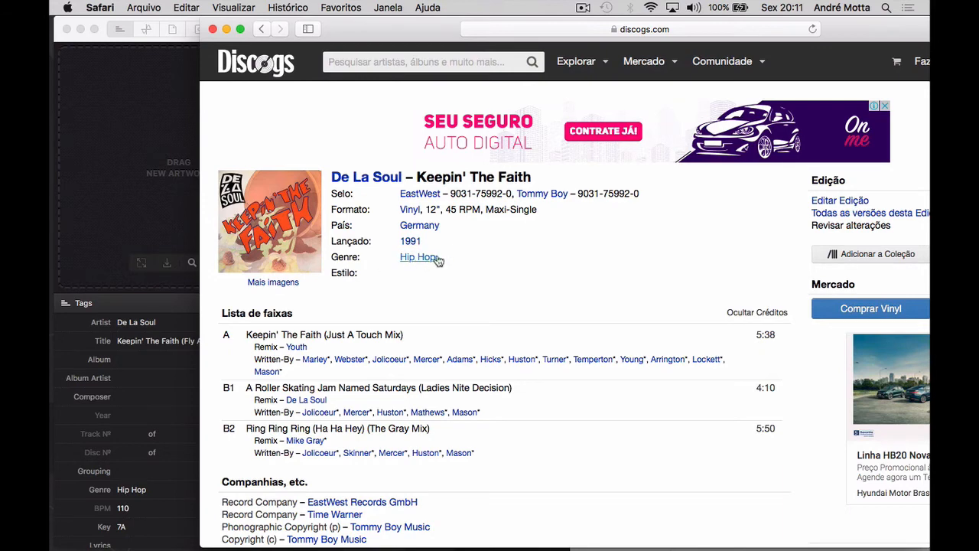
# Step: Set the track's year tag to 1991 in Meta
pyautogui.click(141, 413)
pyautogui.click(138, 414)
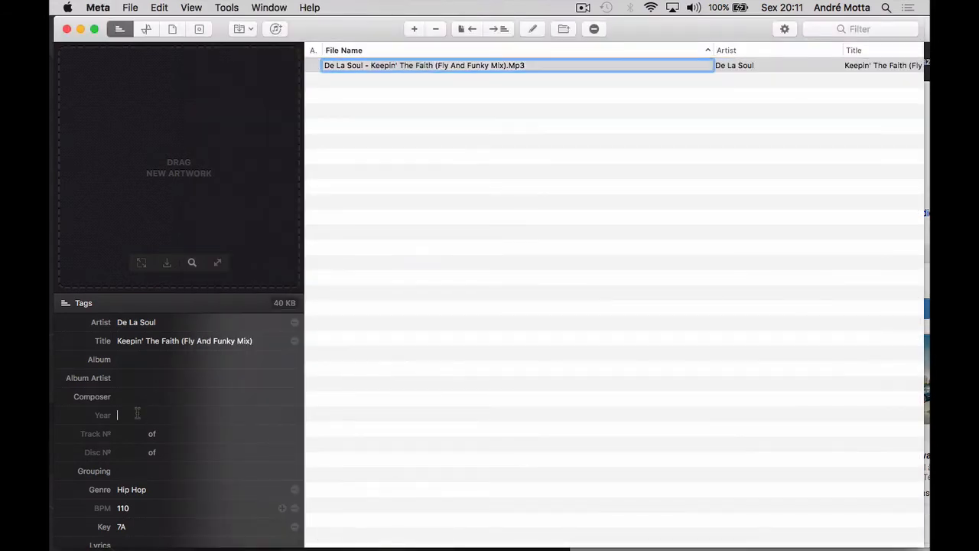
pyautogui.write('1991')
# Step: Enlarge the Keepin' The Faith front cover on Discogs and add it to the track in Meta as artwork
pyautogui.press('super+Tab')
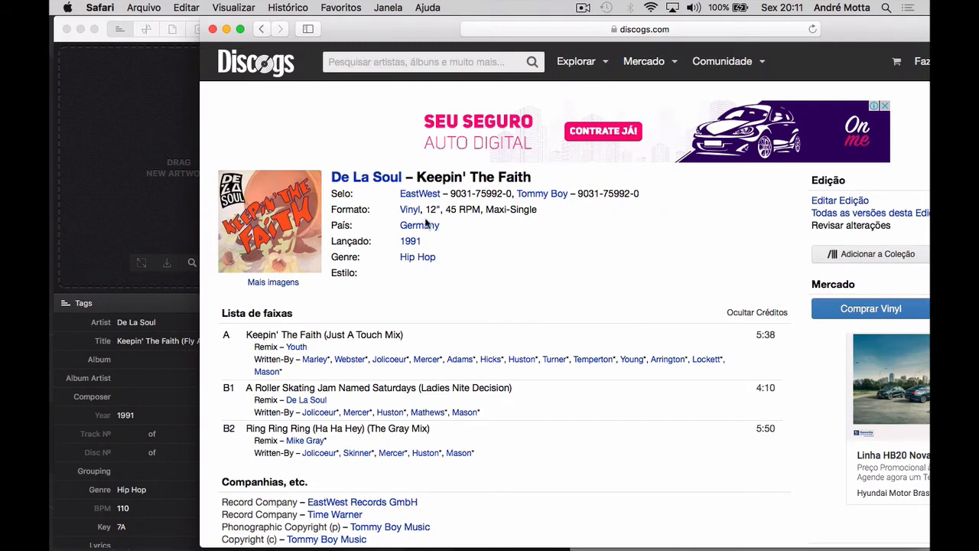
pyautogui.click(282, 220)
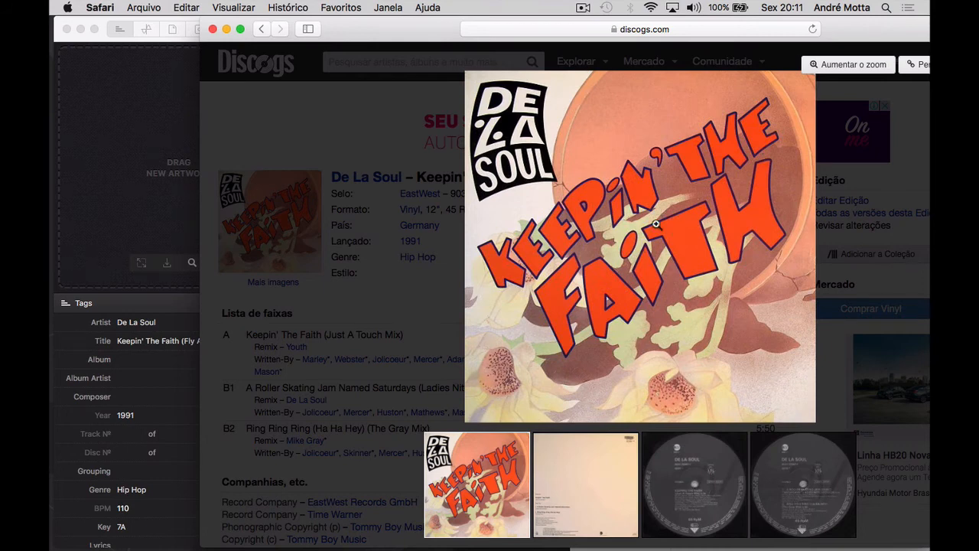
pyautogui.moveTo(637, 219); pyautogui.dragTo(117, 168)
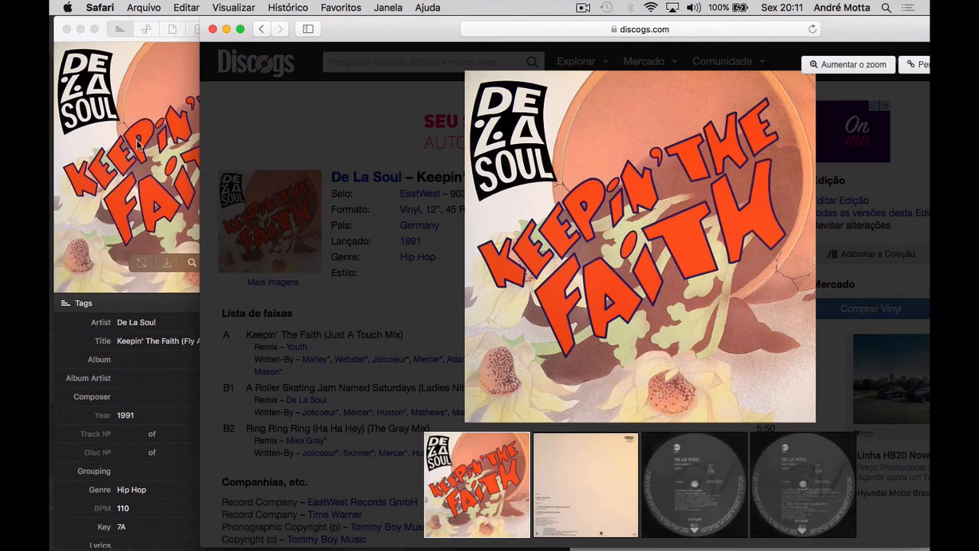
pyautogui.click(182, 142)
pyautogui.click(501, 223)
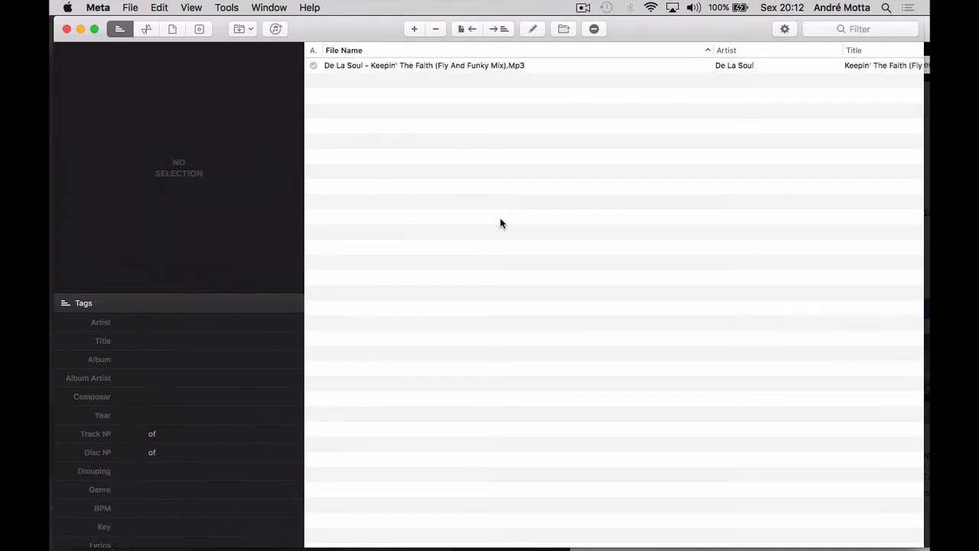
# Step: Reselect the track in Meta's file list and enter "De" in its album tag
pyautogui.click(475, 65)
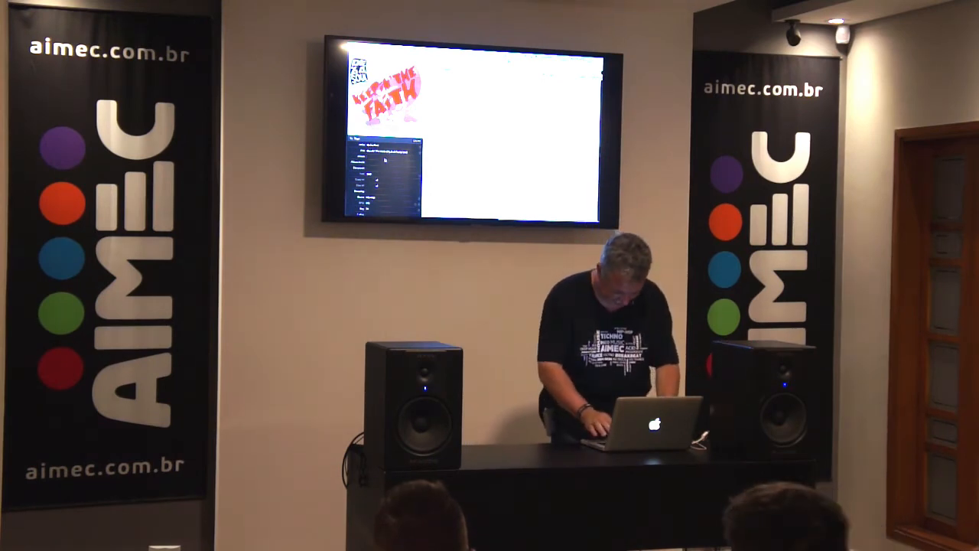
pyautogui.write('De')
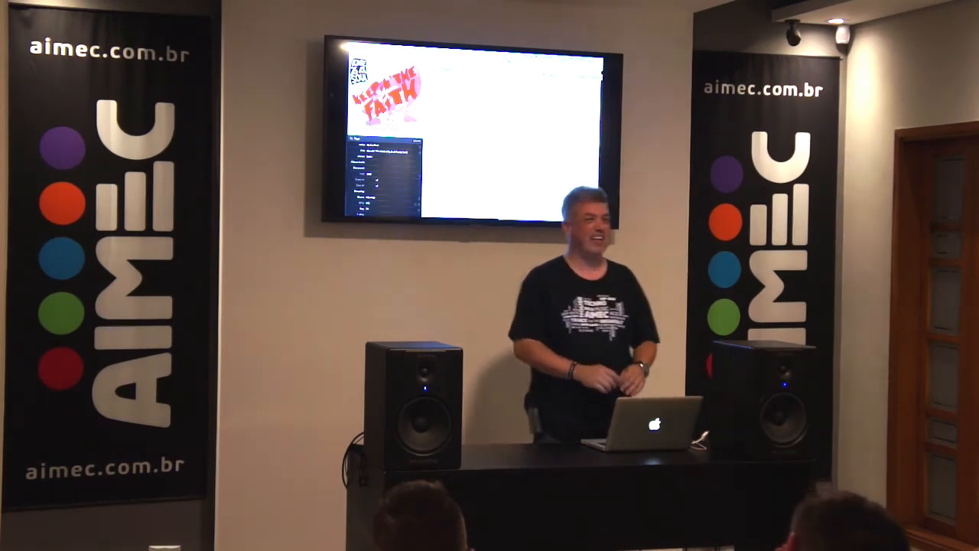